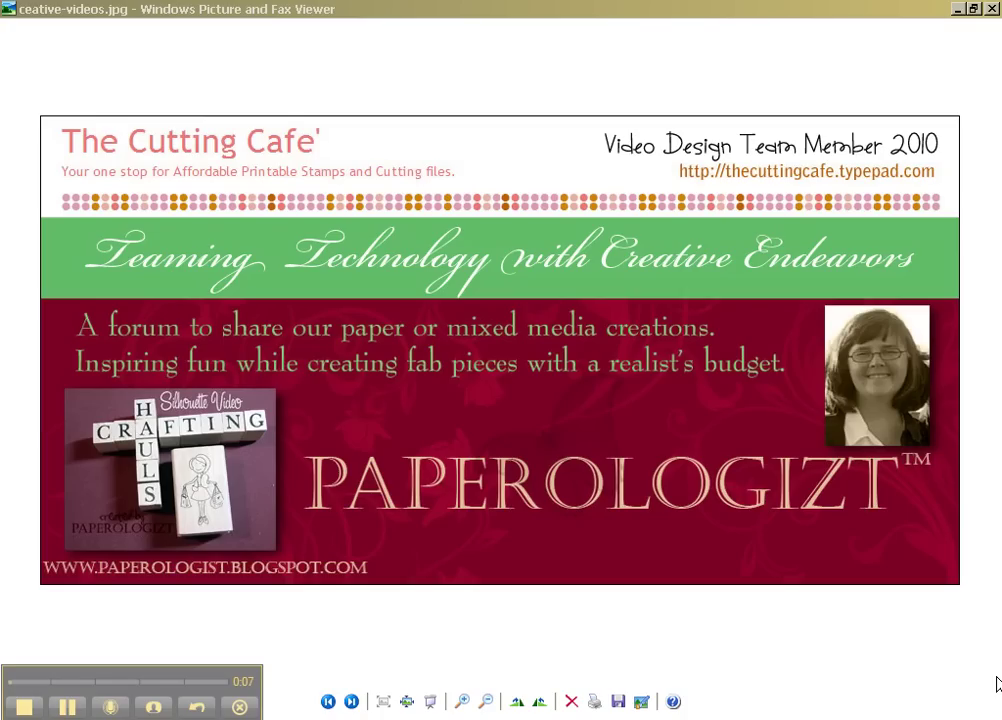
# Minimize the picture viewer and scroll through the folder-listing instructions in Word.
pyautogui.click(959, 10)
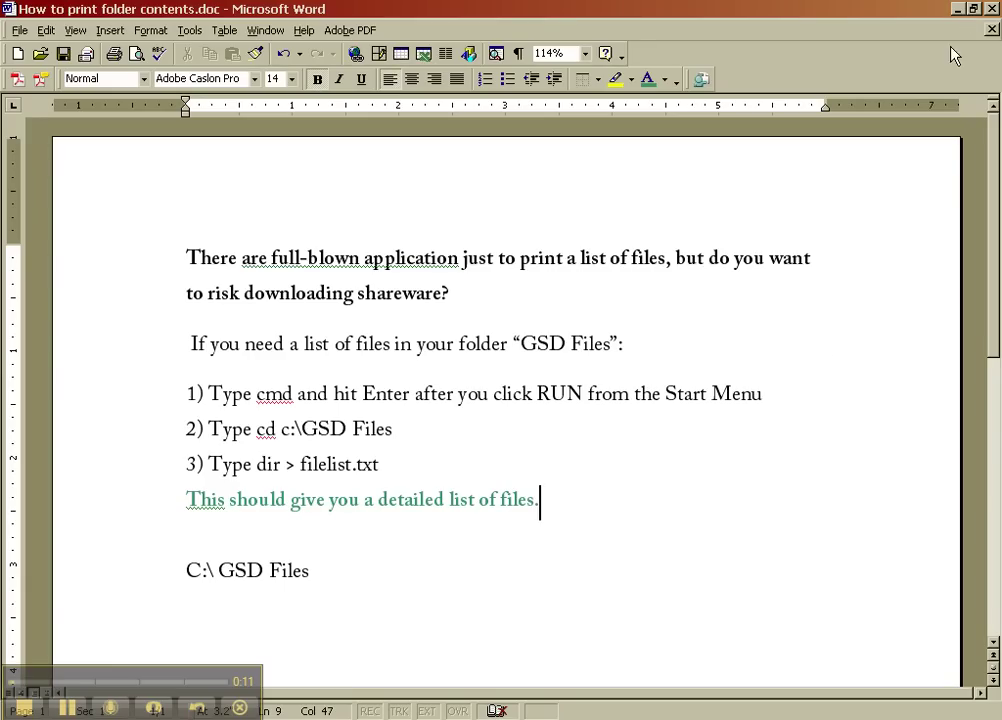
pyautogui.scroll(-1, 838, 375)
pyautogui.scroll(-1, 838, 375)
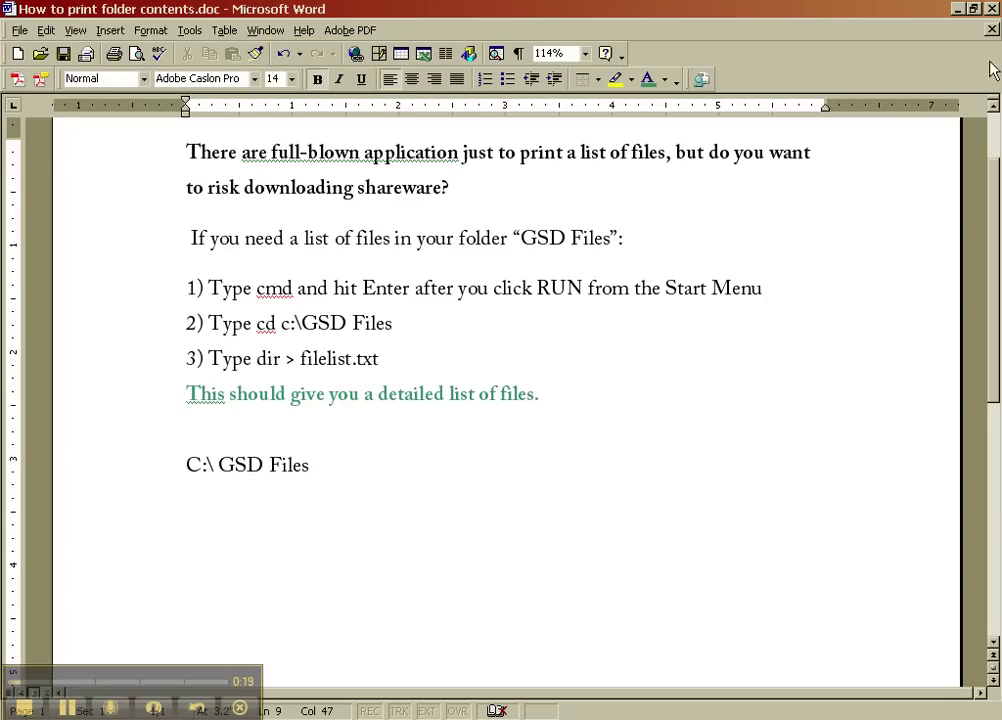
# Open C:\GSD Files through My Computer and sort its files alphabetically by name.
pyautogui.click(958, 10)
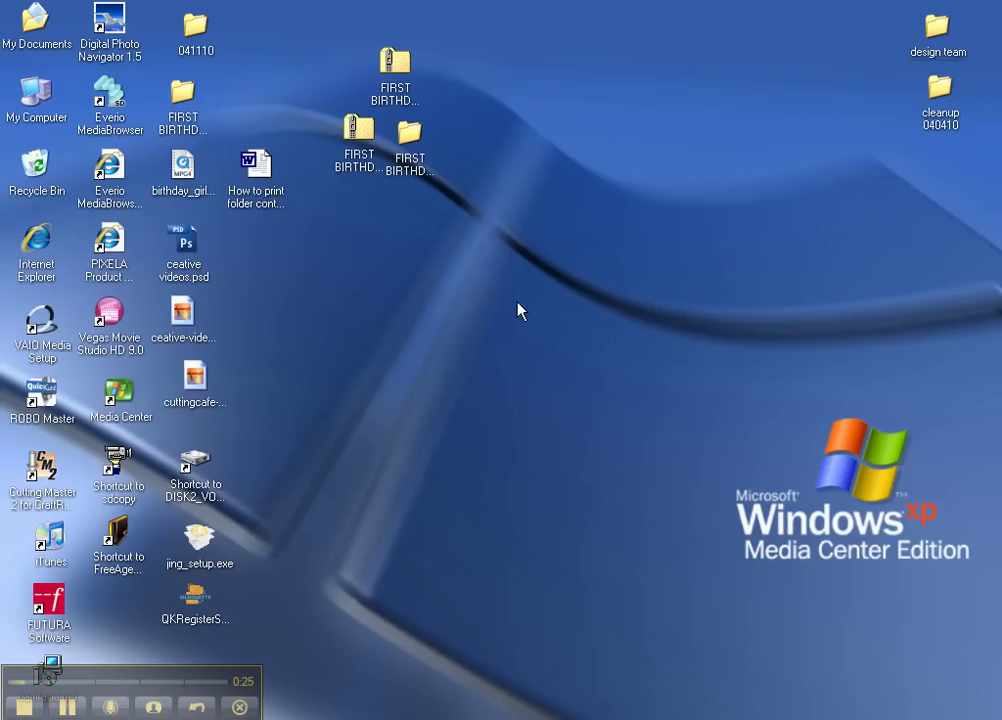
pyautogui.doubleClick(40, 95)
pyautogui.click(268, 367)
pyautogui.doubleClick(270, 368)
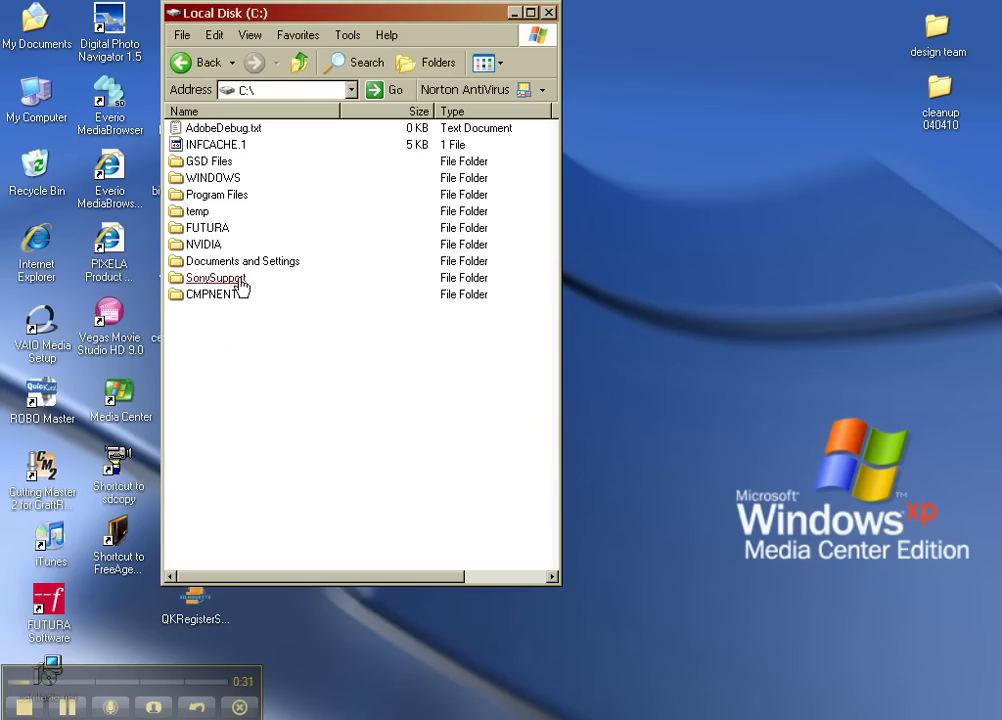
pyautogui.click(182, 164)
pyautogui.doubleClick(182, 165)
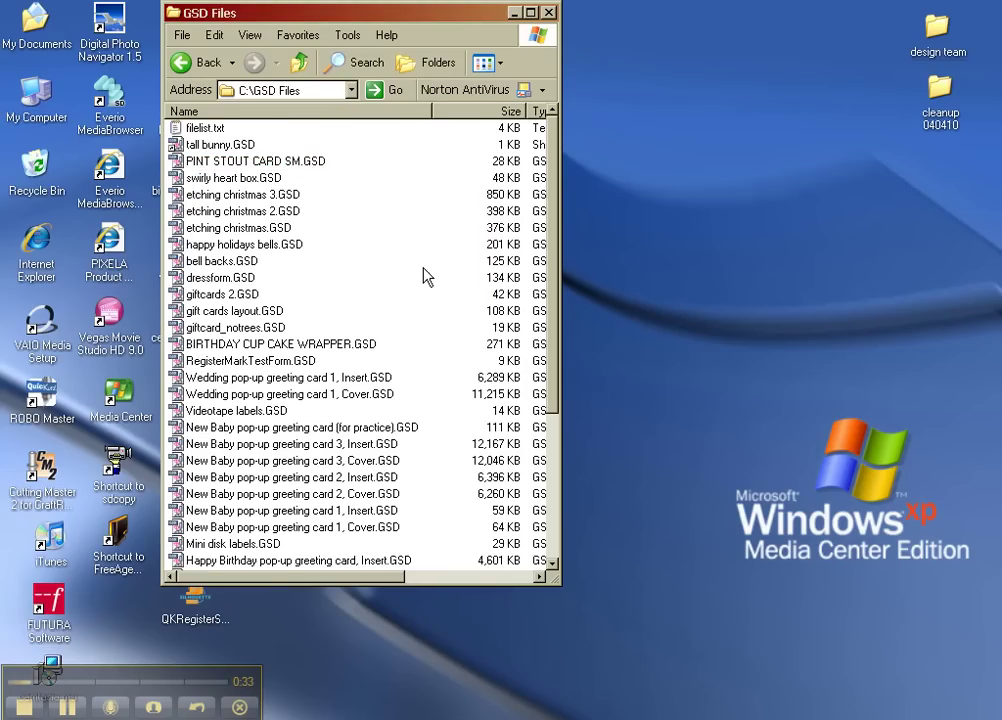
pyautogui.click(216, 130)
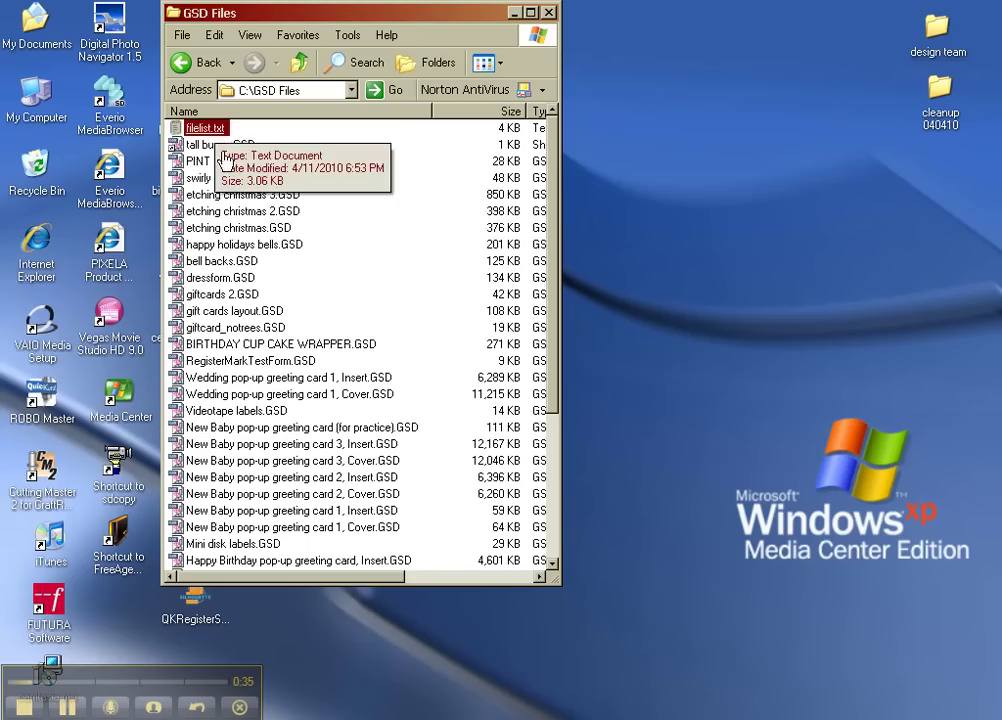
pyautogui.click(76, 717)
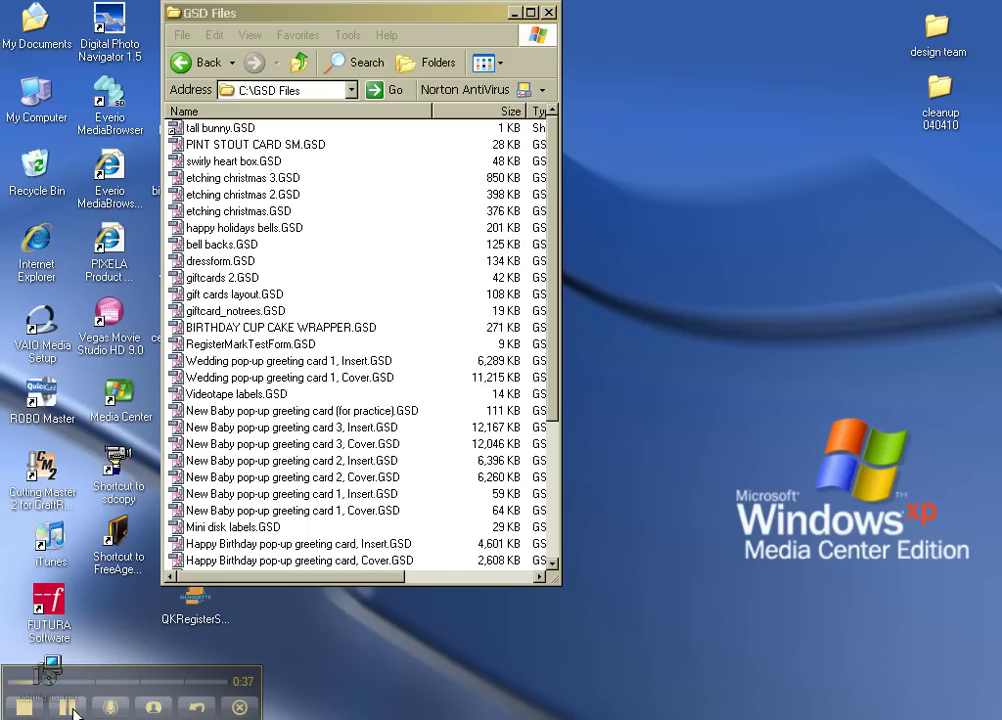
pyautogui.click(296, 116)
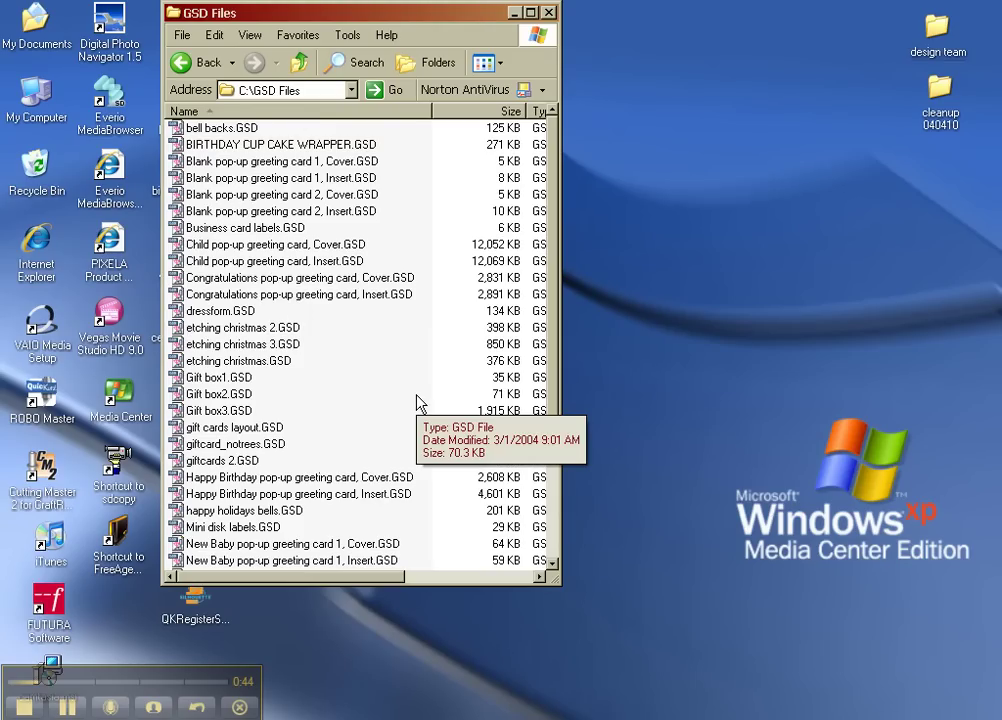
pyautogui.click(331, 481)
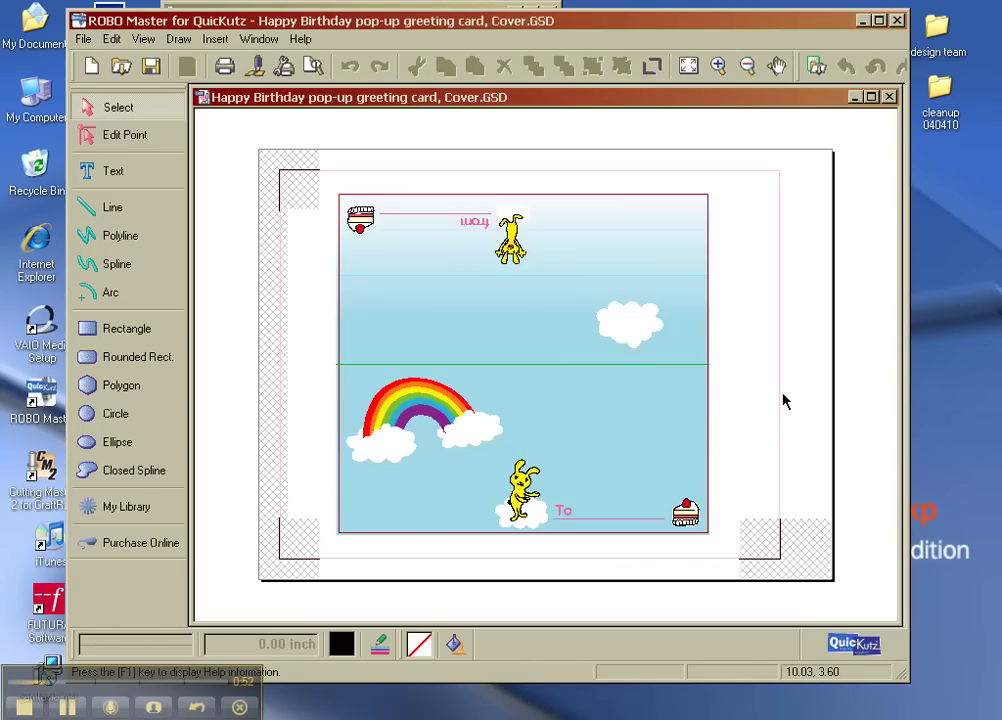
pyautogui.click(897, 20)
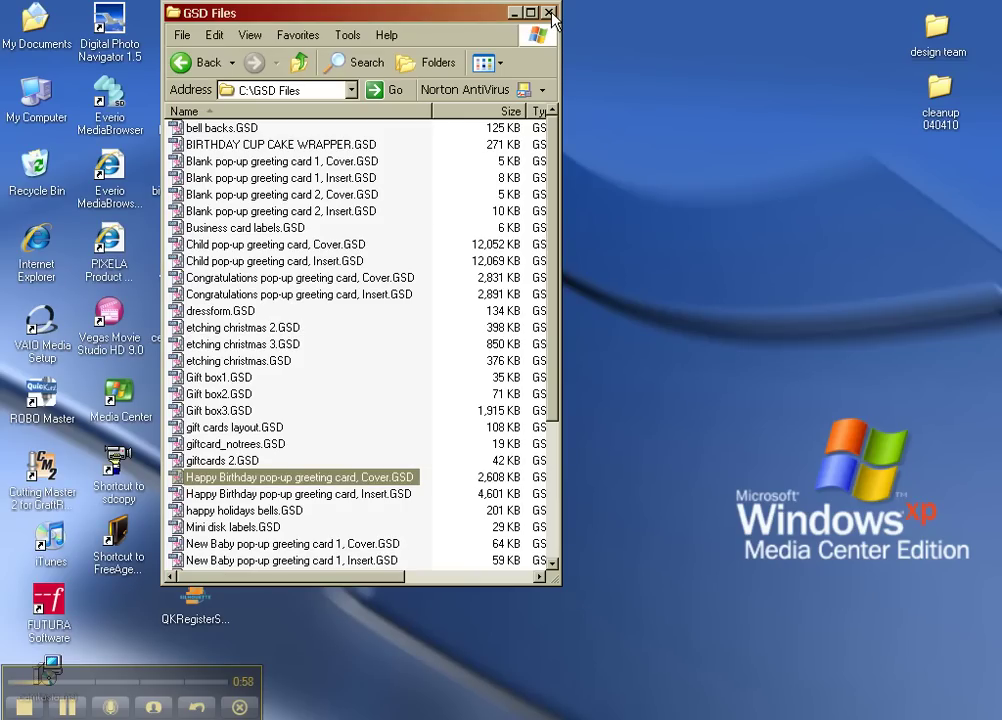
# Close the GSD Files window and scroll through the Word instructions document again.
pyautogui.hotkey('alt', 'F4')
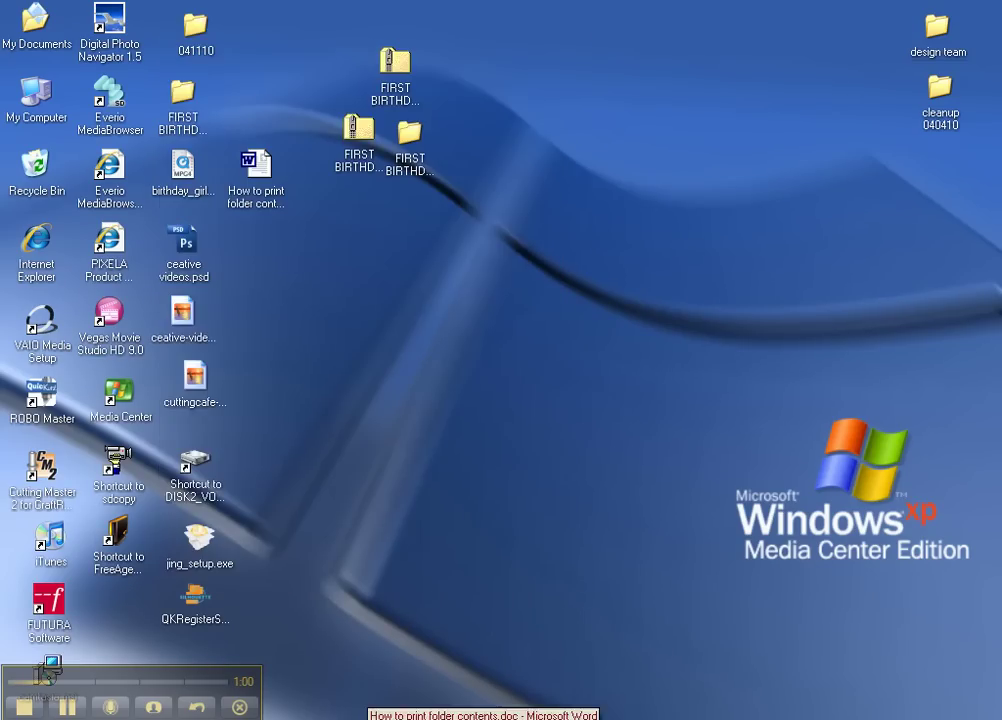
pyautogui.click(475, 711)
pyautogui.scroll(-1, 573, 479)
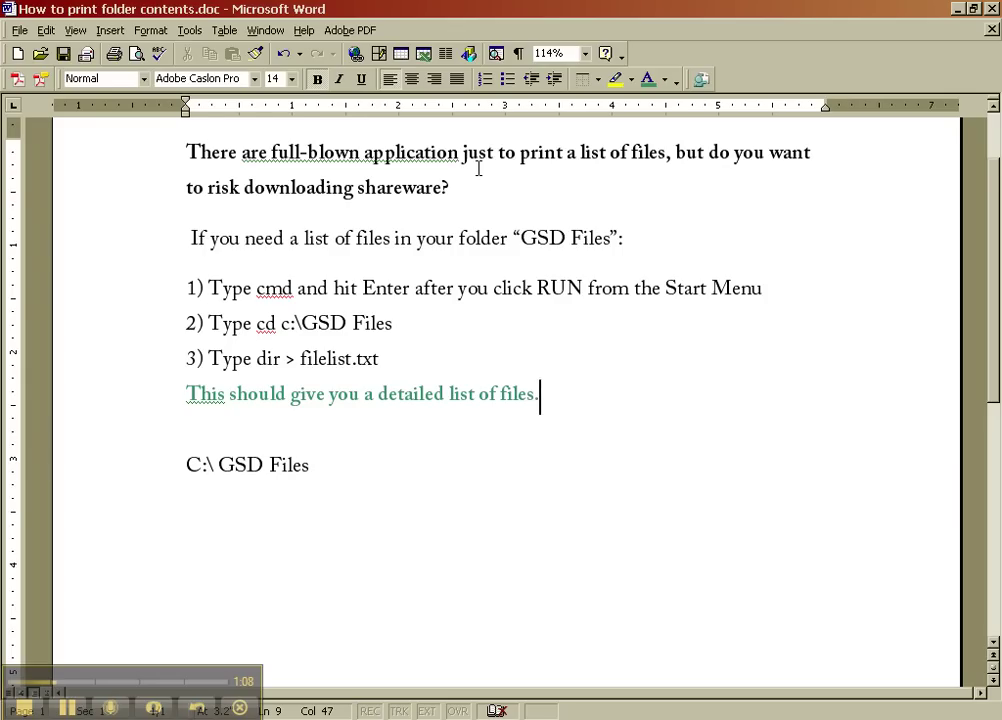
pyautogui.scroll(-1, 478, 169)
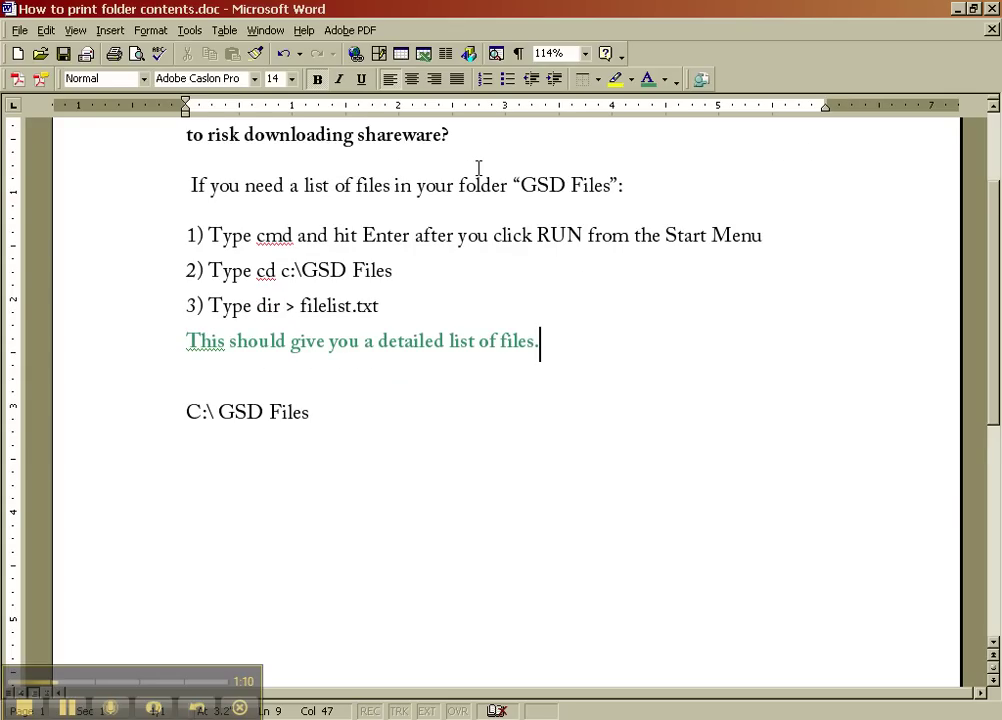
pyautogui.scroll(-1, 478, 169)
pyautogui.scroll(1, 478, 169)
# Launch a Command Prompt through Start > Run with cmd, keeping the instructions visible.
pyautogui.press('super')
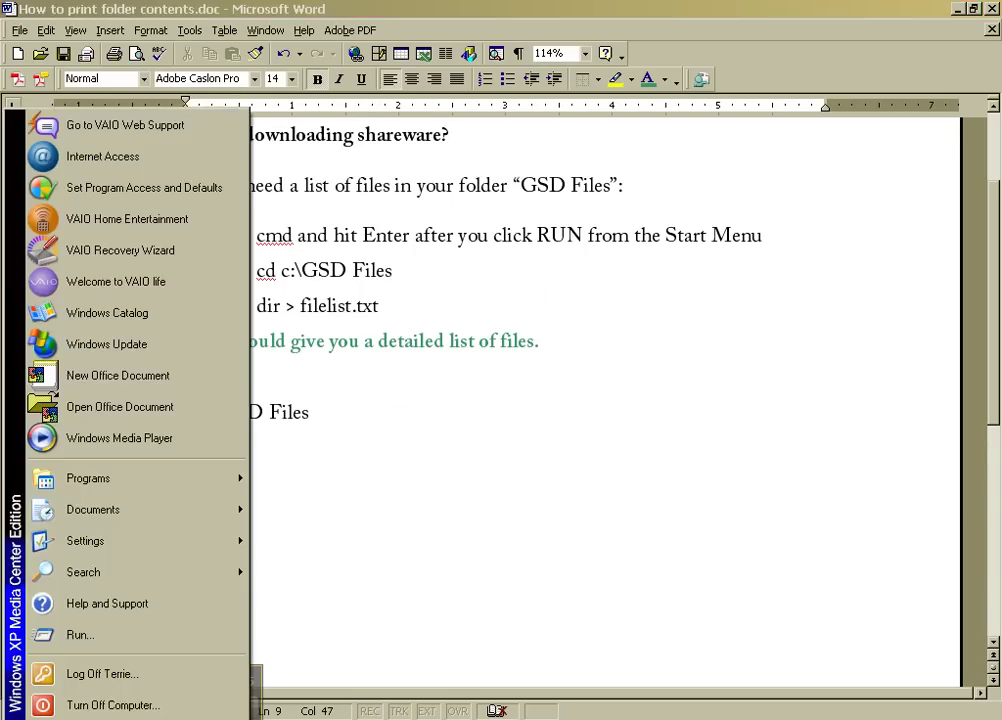
pyautogui.click(101, 648)
pyautogui.moveTo(185, 561); pyautogui.dragTo(731, 285)
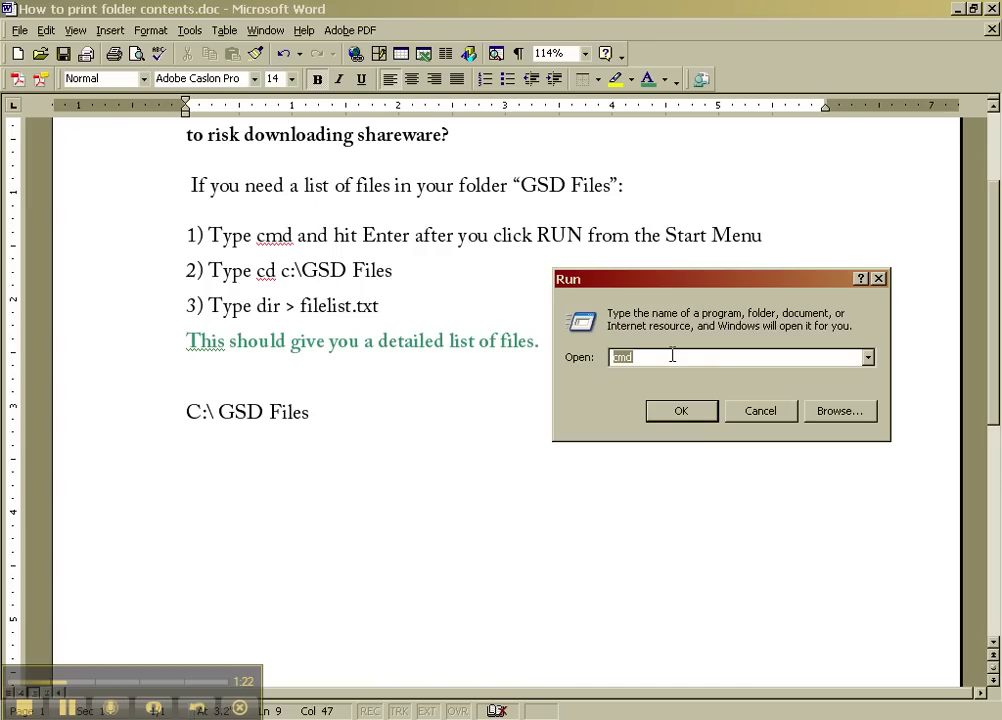
pyautogui.write('cmd')
pyautogui.press('Return')
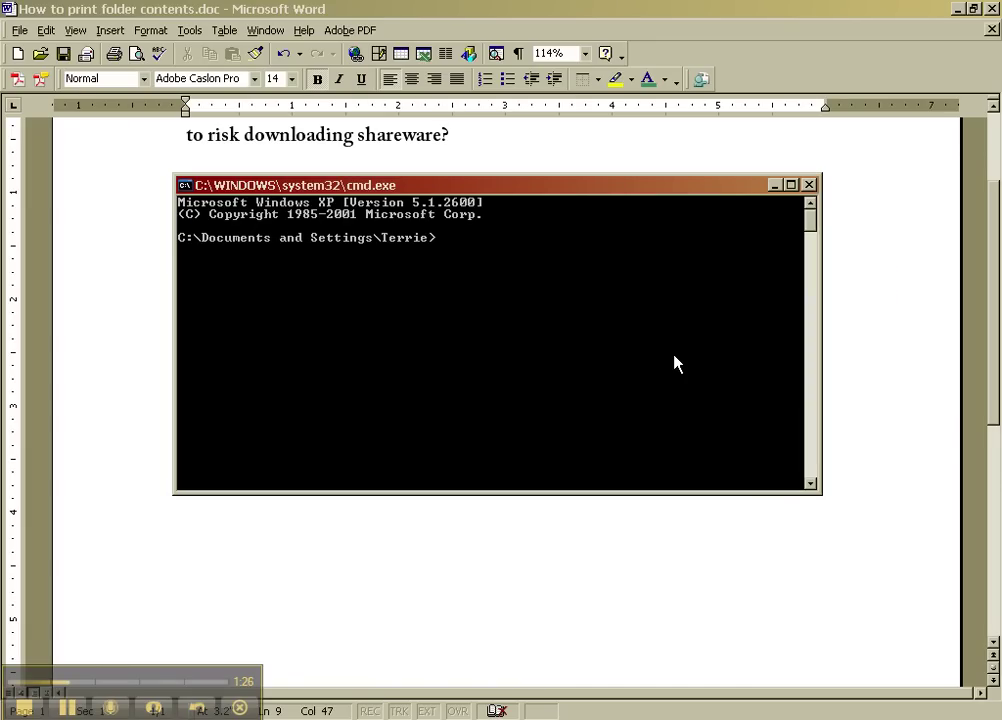
pyautogui.moveTo(568, 192); pyautogui.dragTo(565, 378)
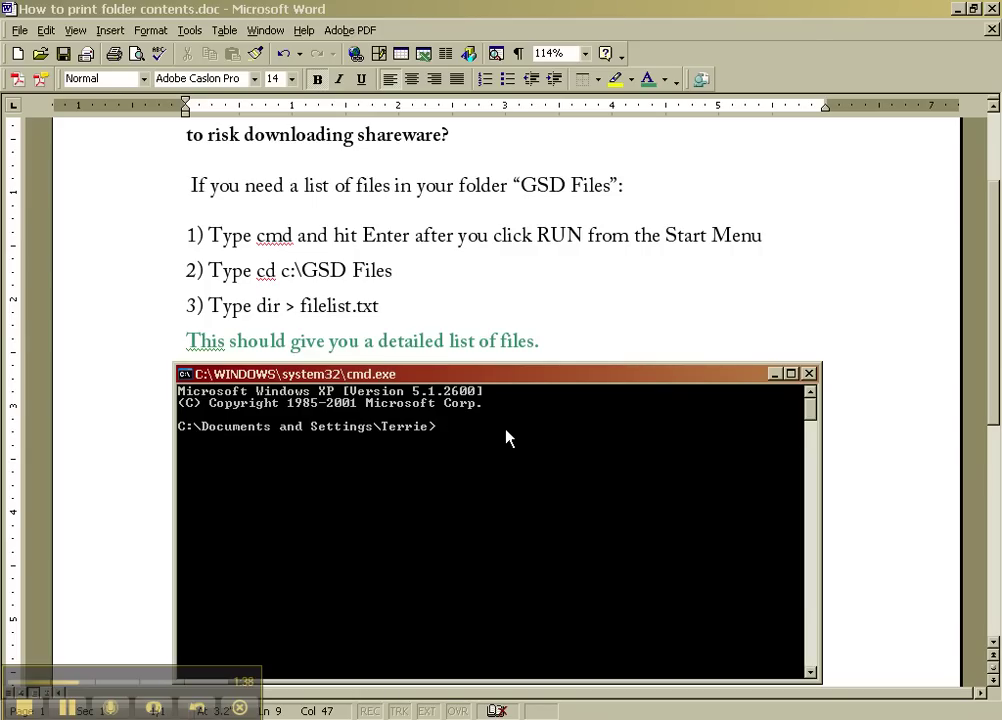
# Change to c:\GSD Files, run dir > filelist.txt, and close the console.
pyautogui.write('cd c:\\GSD Files')
pyautogui.press('Return')
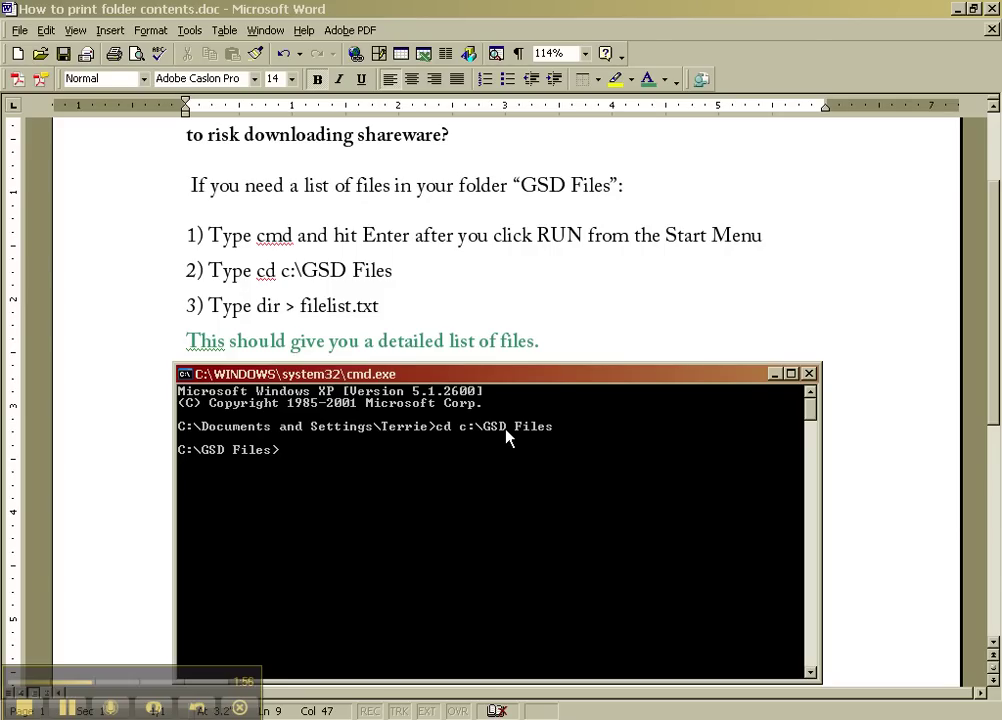
pyautogui.write('dir > filelist.txt')
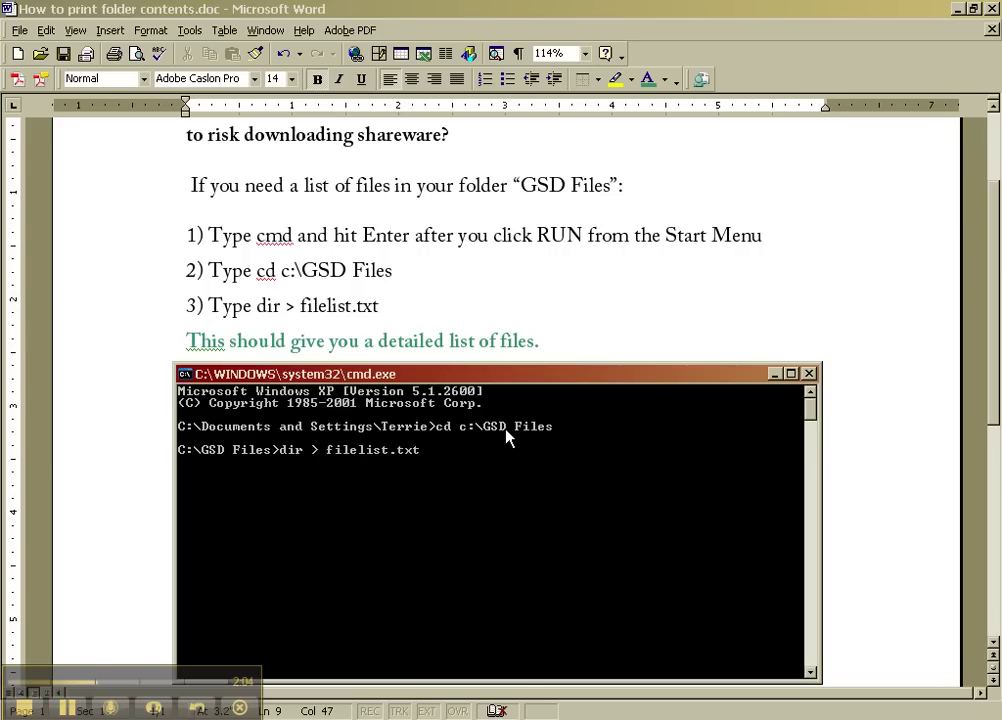
pyautogui.press('Return')
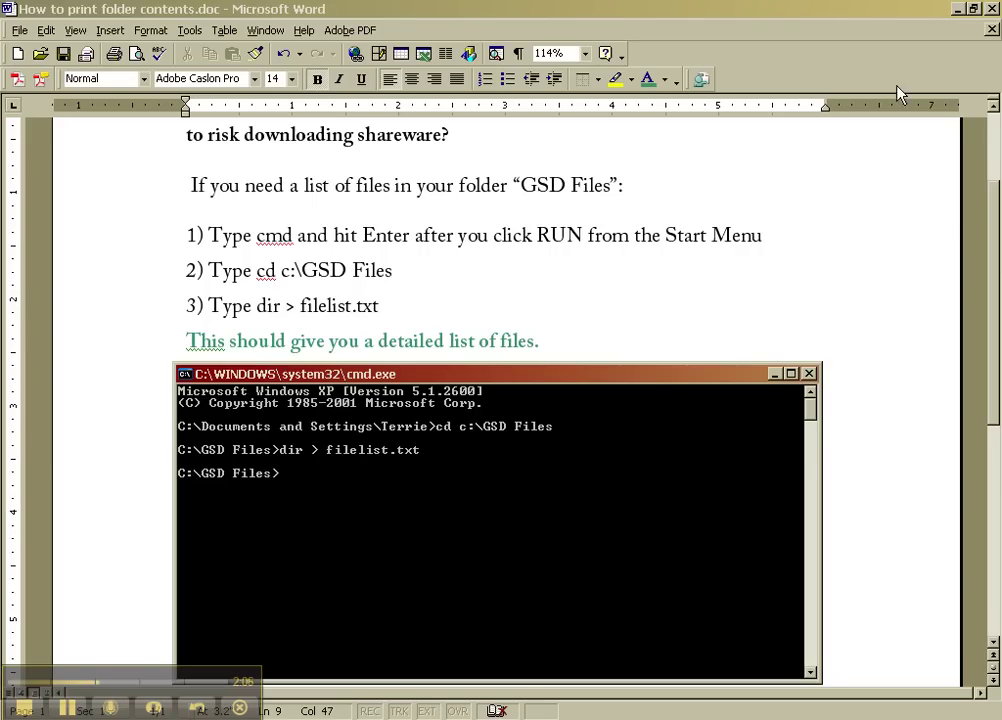
pyautogui.click(809, 373)
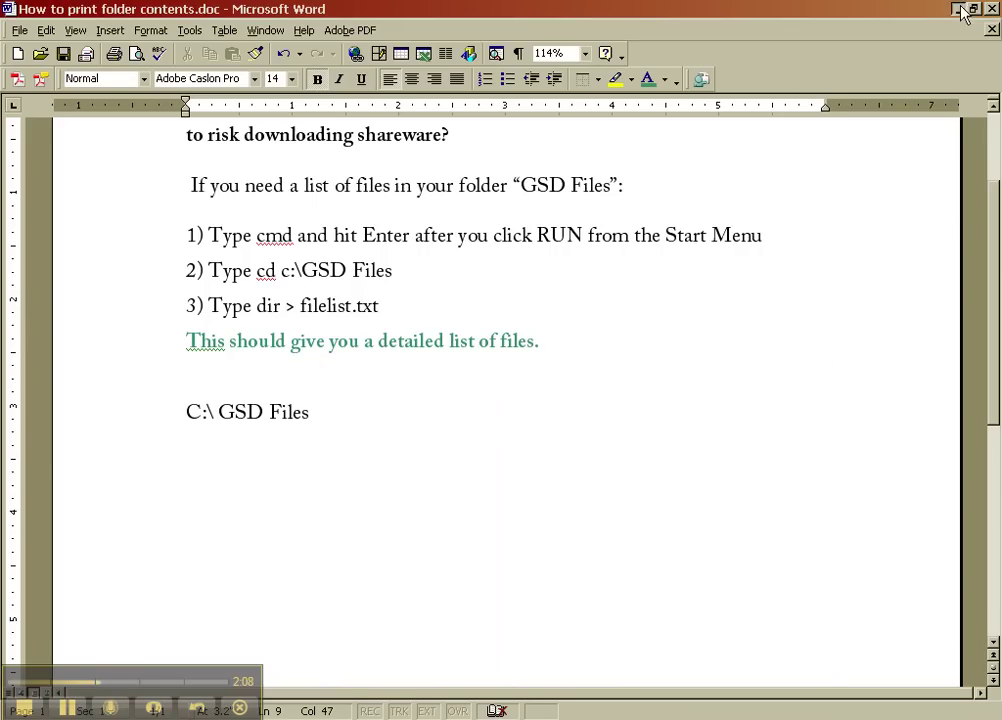
# Open the C:\GSD Files folder from My Computer and sort it by name, descending.
pyautogui.click(957, 9)
pyautogui.doubleClick(42, 97)
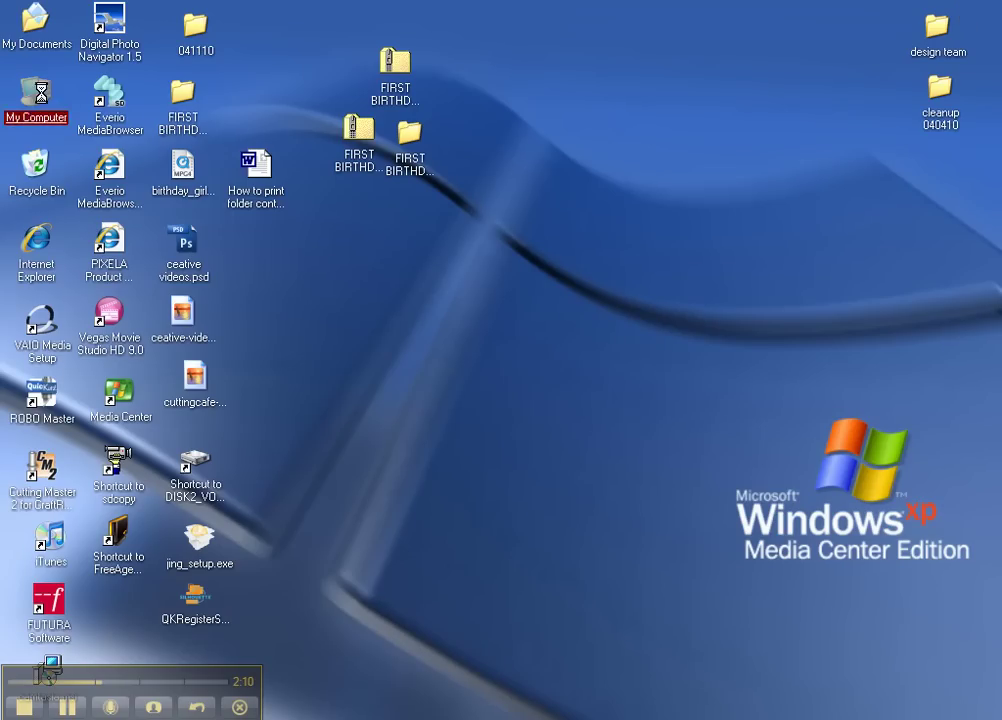
pyautogui.click(293, 369)
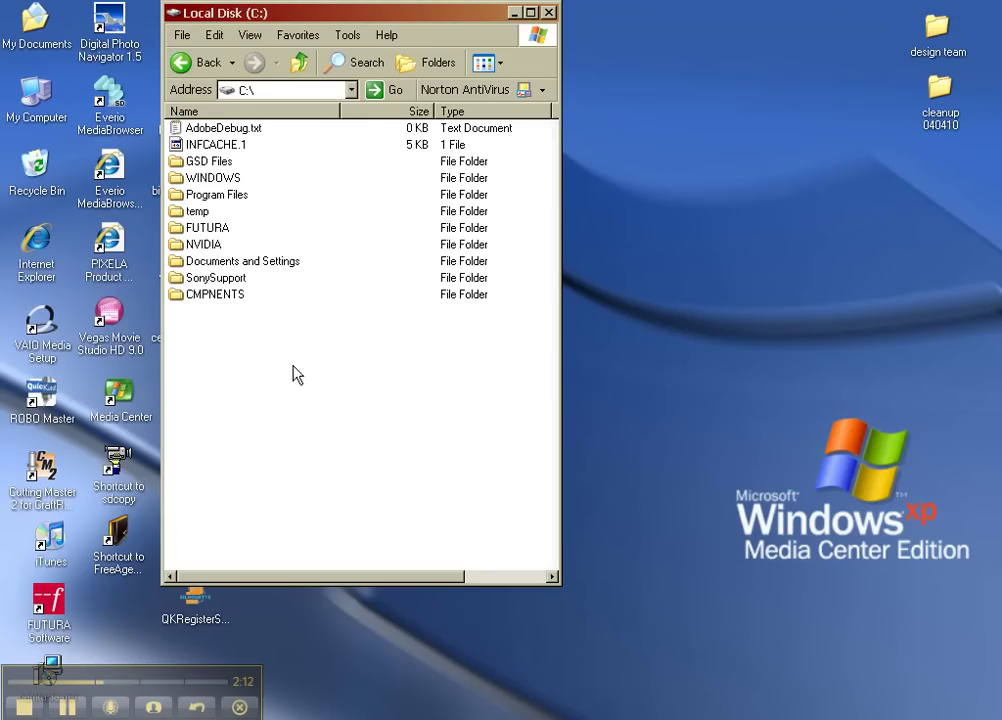
pyautogui.click(208, 168)
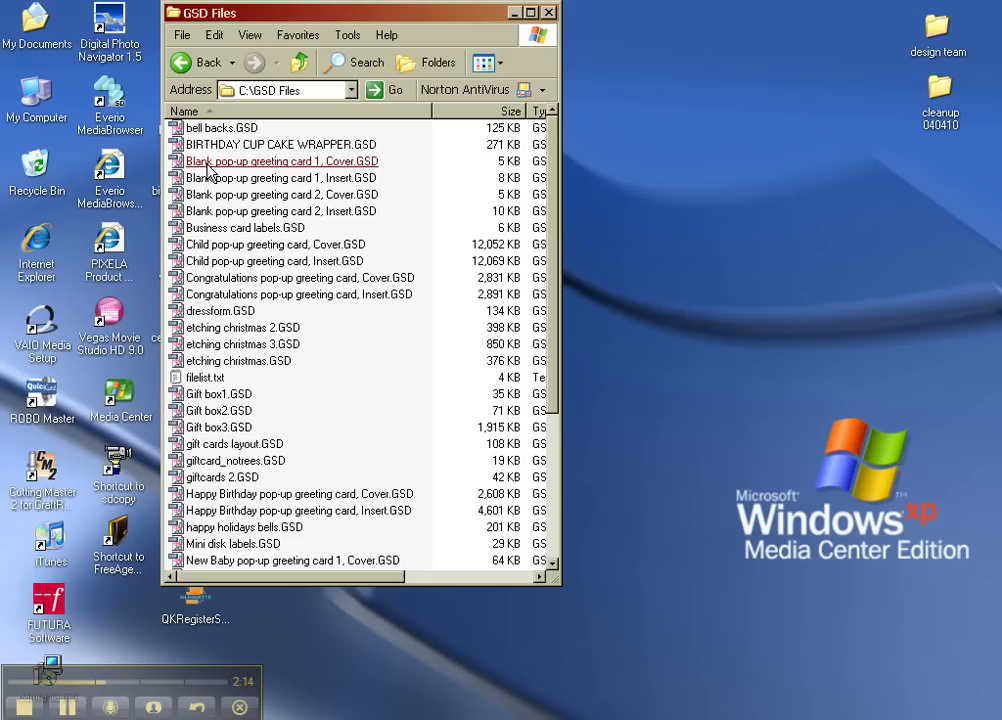
pyautogui.click(305, 111)
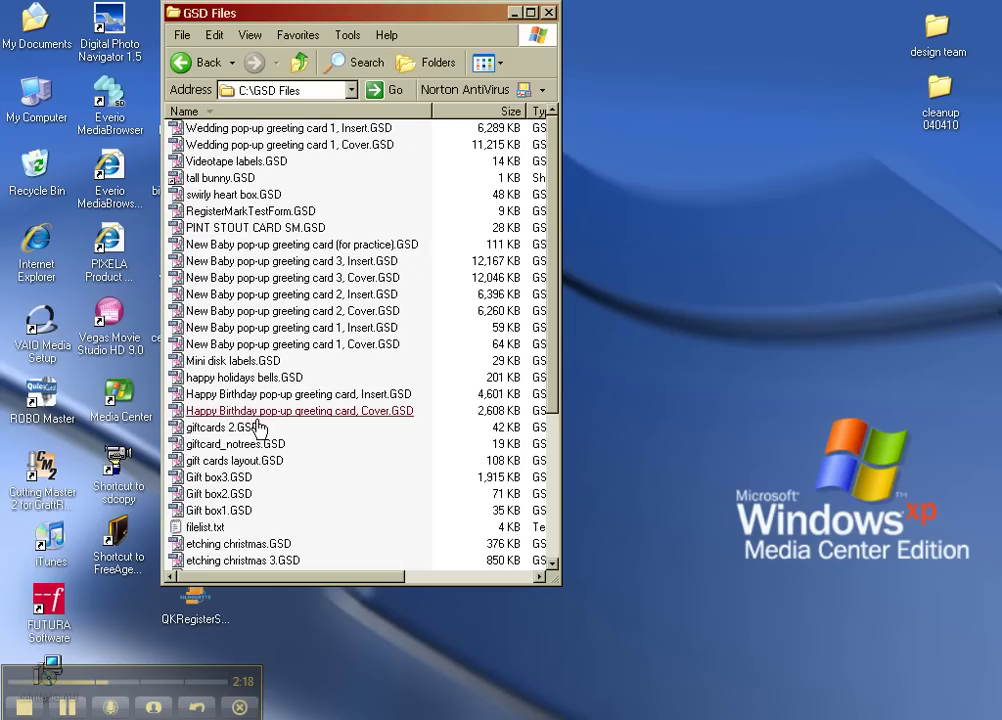
pyautogui.click(200, 526)
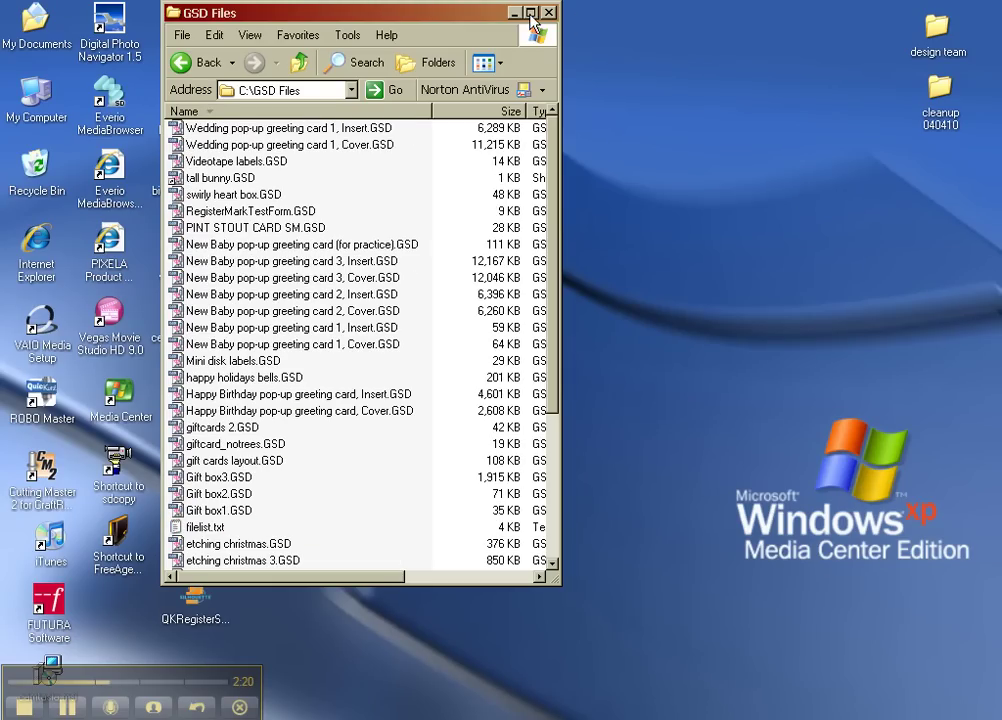
# Sort by date modified, copy filelist.txt to the desktop, close the folder, and open the file.
pyautogui.doubleClick(420, 17)
pyautogui.click(720, 108)
pyautogui.click(720, 108)
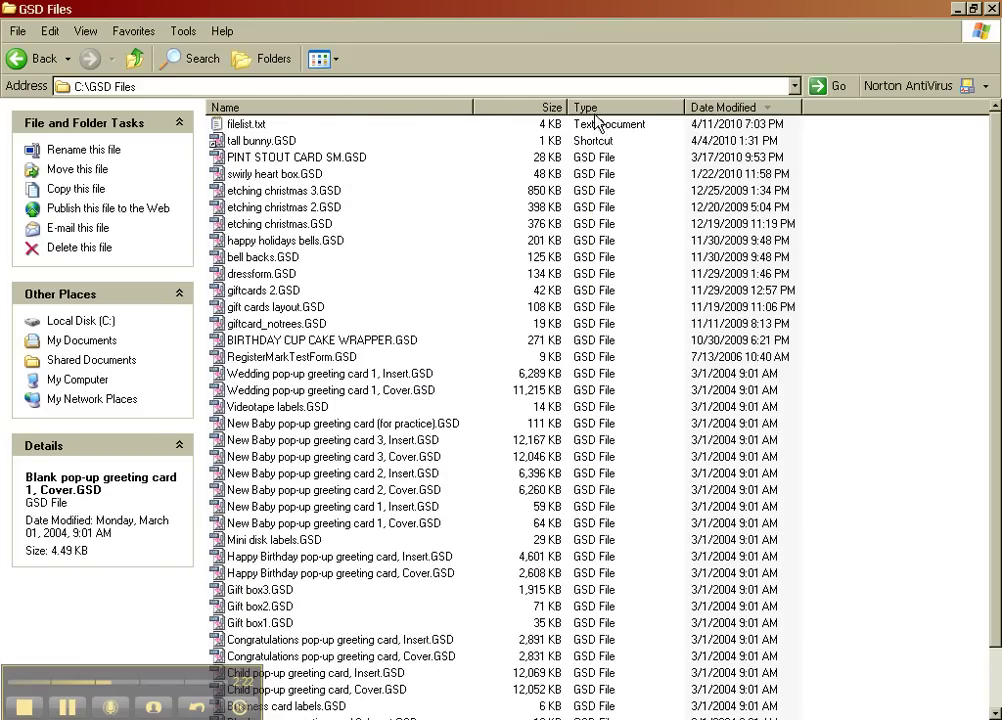
pyautogui.doubleClick(765, 10)
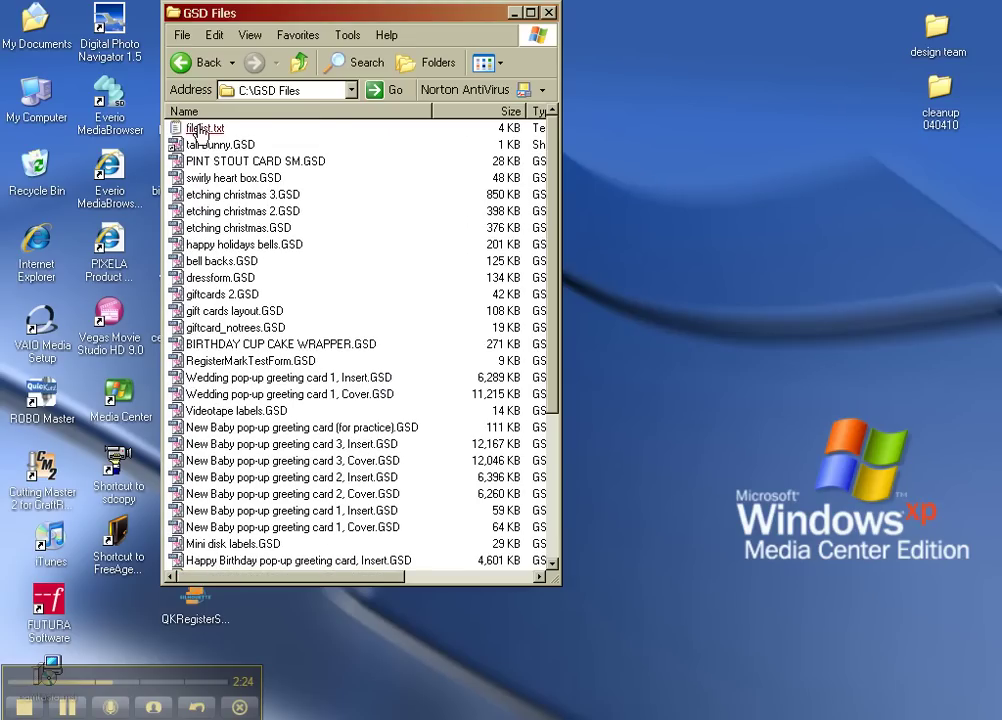
pyautogui.moveTo(200, 128); pyautogui.dragTo(660, 112)
pyautogui.click(549, 12)
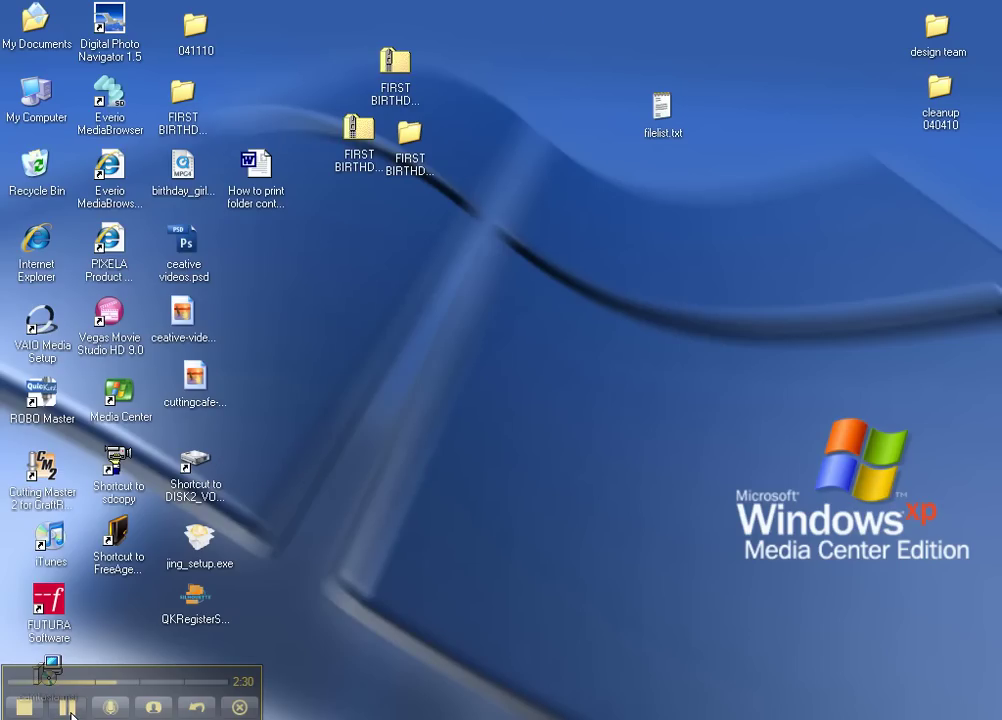
pyautogui.doubleClick(662, 106)
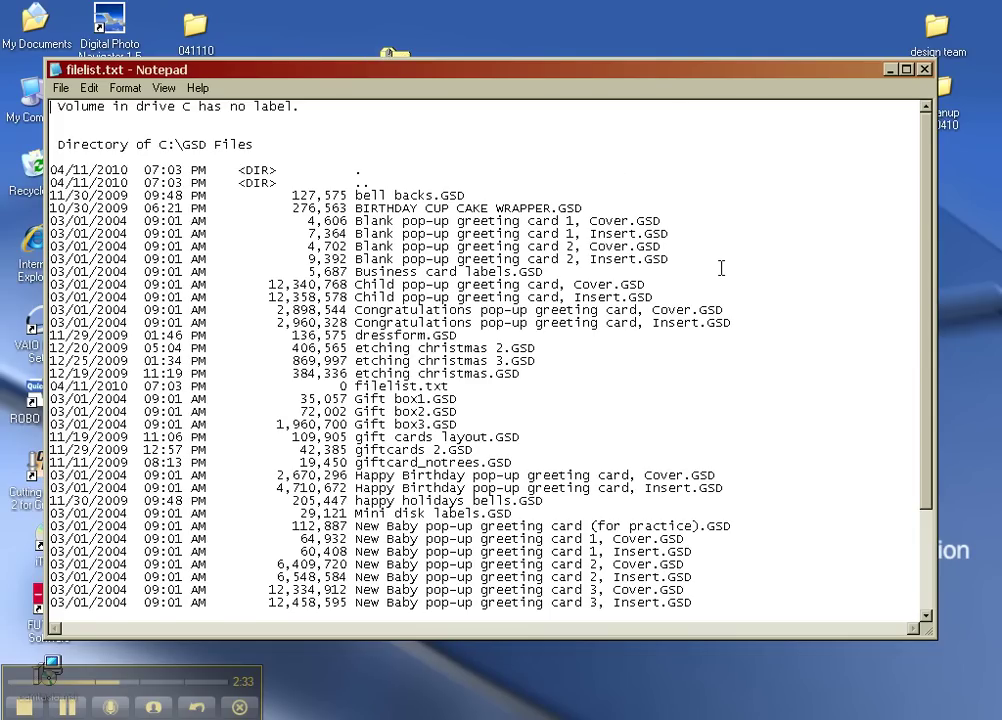
pyautogui.scroll(-3, 721, 268)
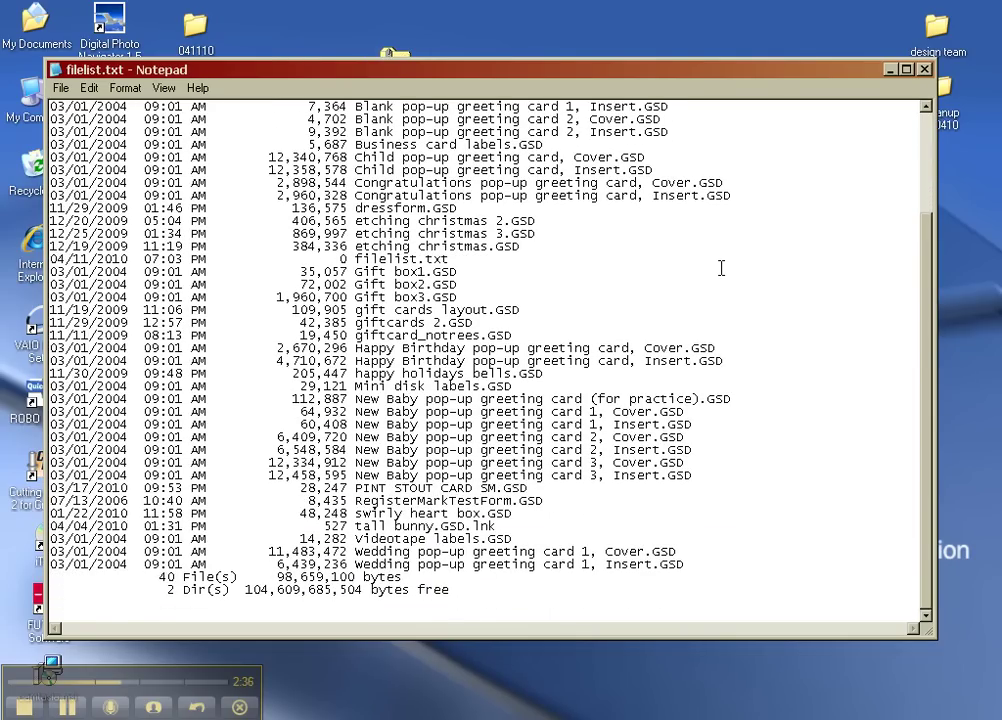
pyautogui.scroll(3, 721, 268)
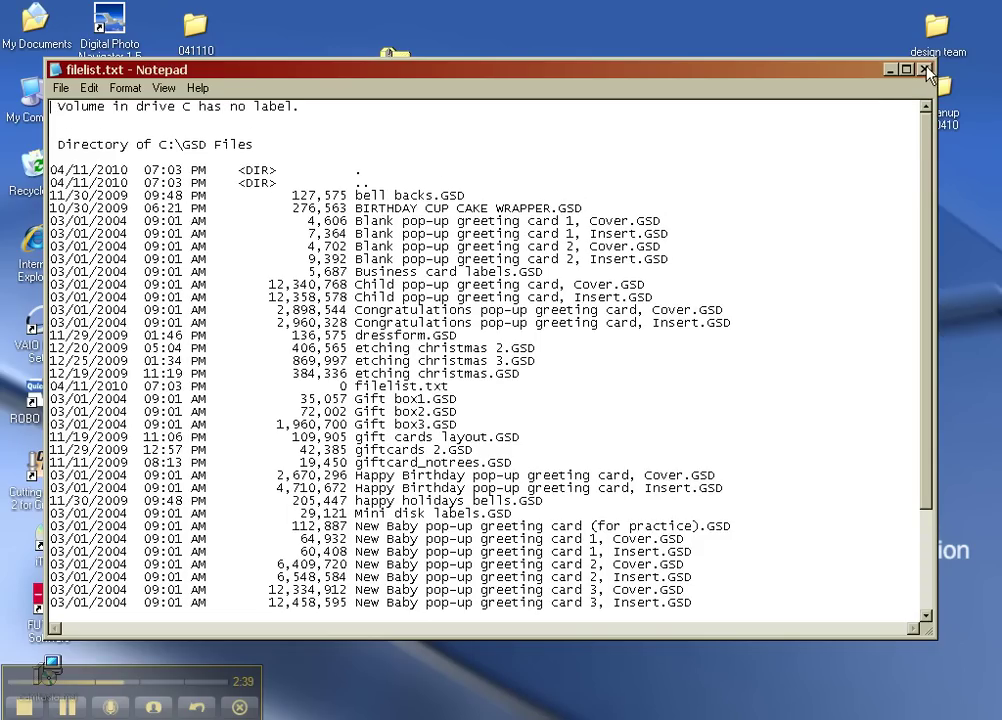
pyautogui.click(926, 70)
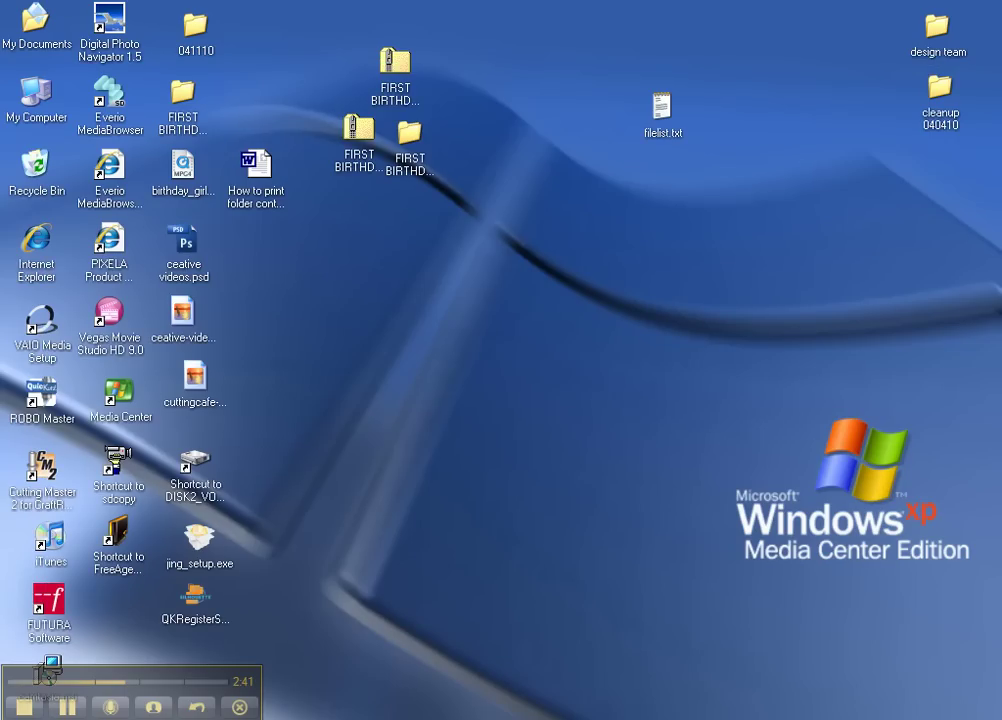
pyautogui.press('super')
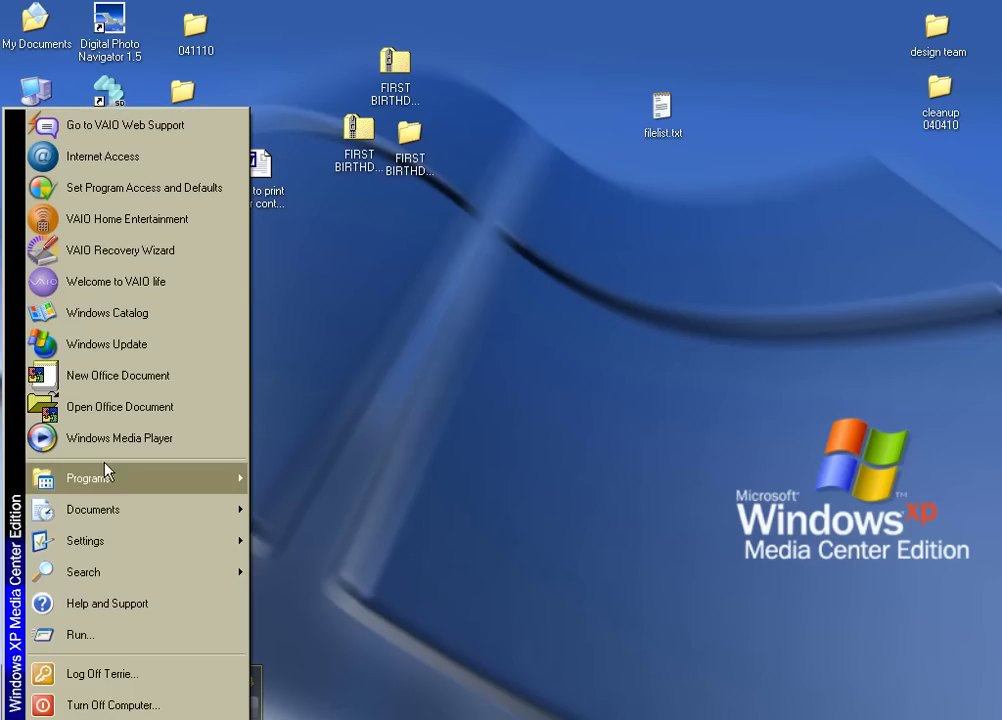
# Start Microsoft Excel from Start > Programs, getting a blank Book1 workbook.
pyautogui.moveTo(236, 490)
pyautogui.click(340, 551)
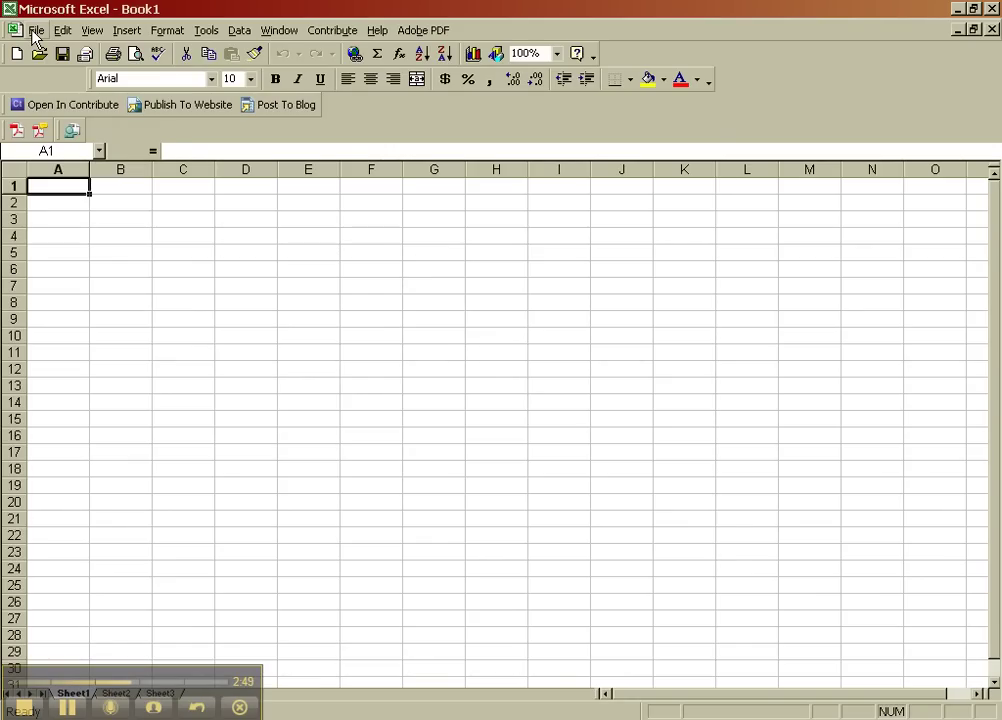
pyautogui.click(36, 32)
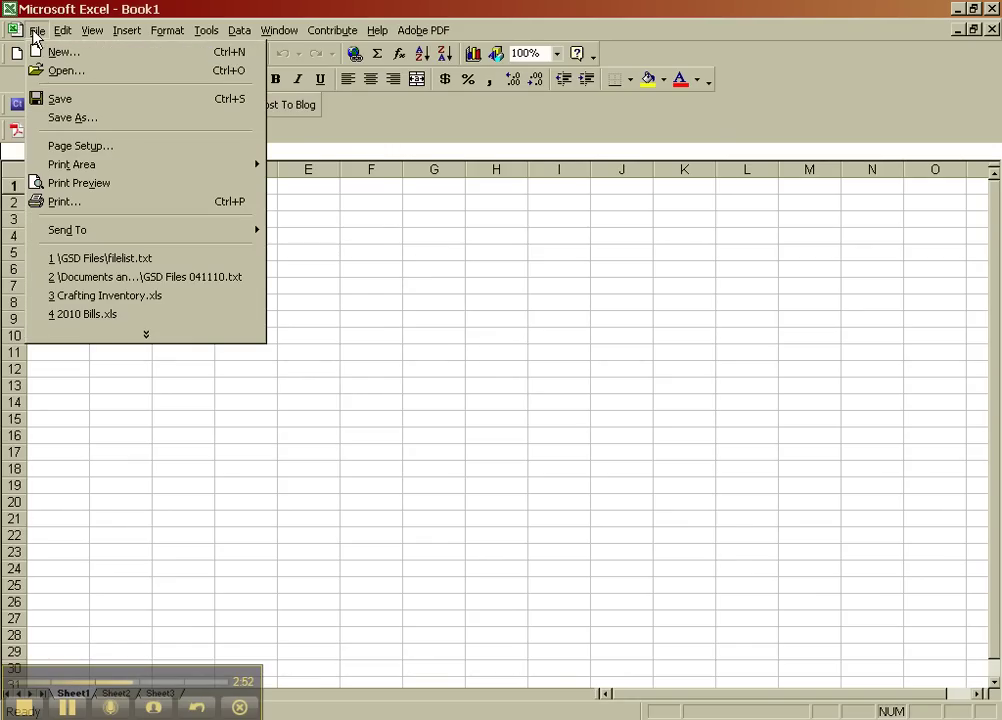
# Open filelist.txt from the Desktop as a Text File and import it as fixed width.
pyautogui.click(36, 68)
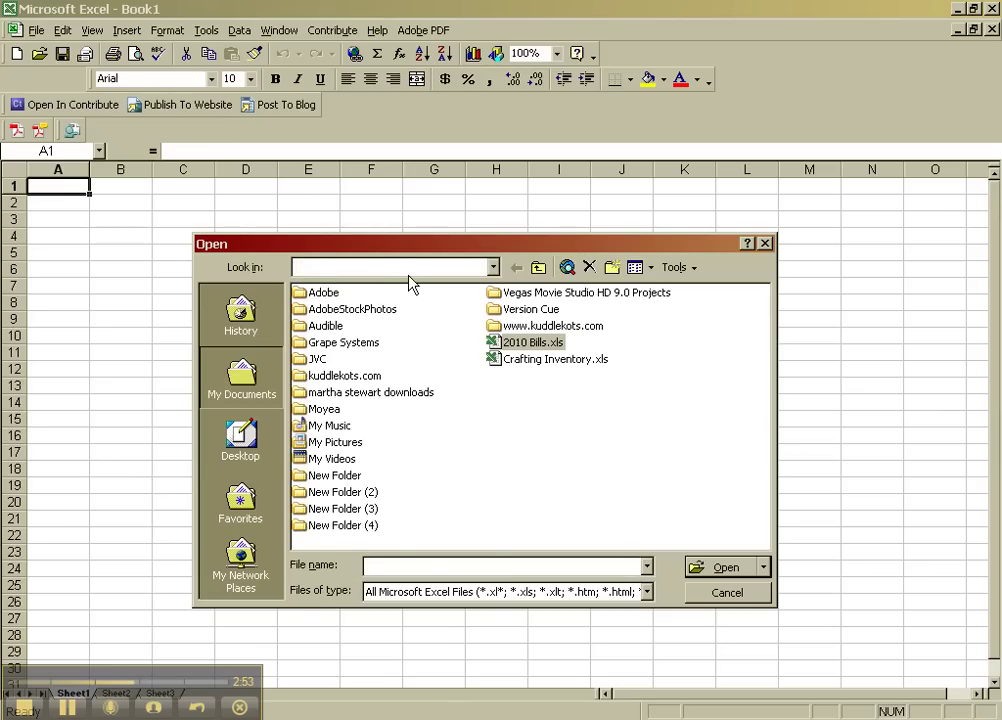
pyautogui.click(409, 274)
pyautogui.click(380, 290)
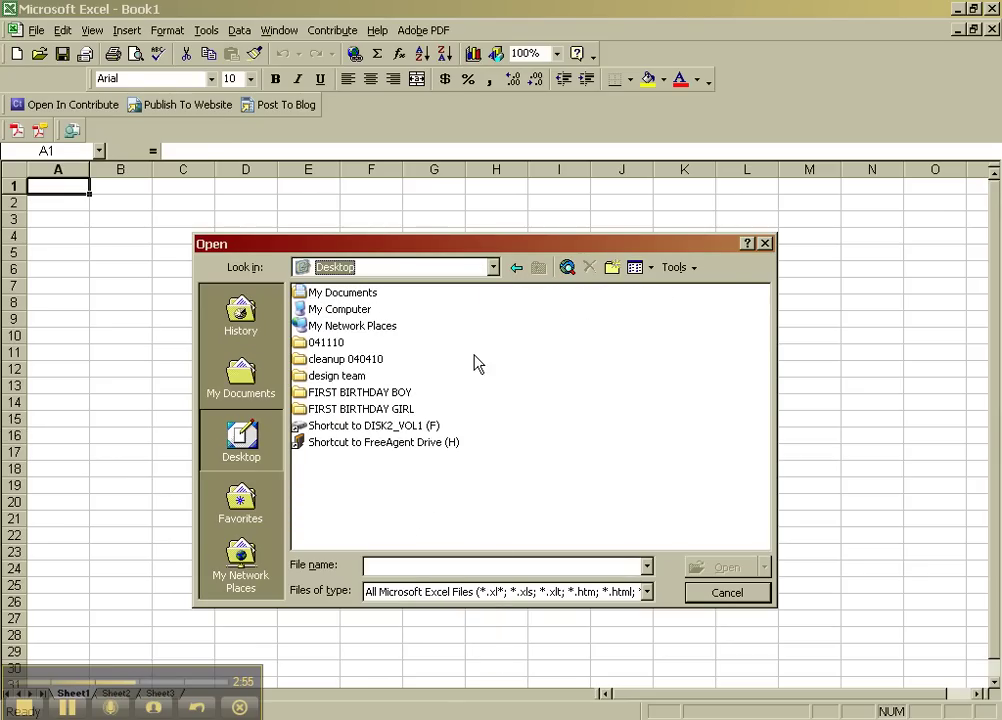
pyautogui.click(476, 598)
pyautogui.click(482, 663)
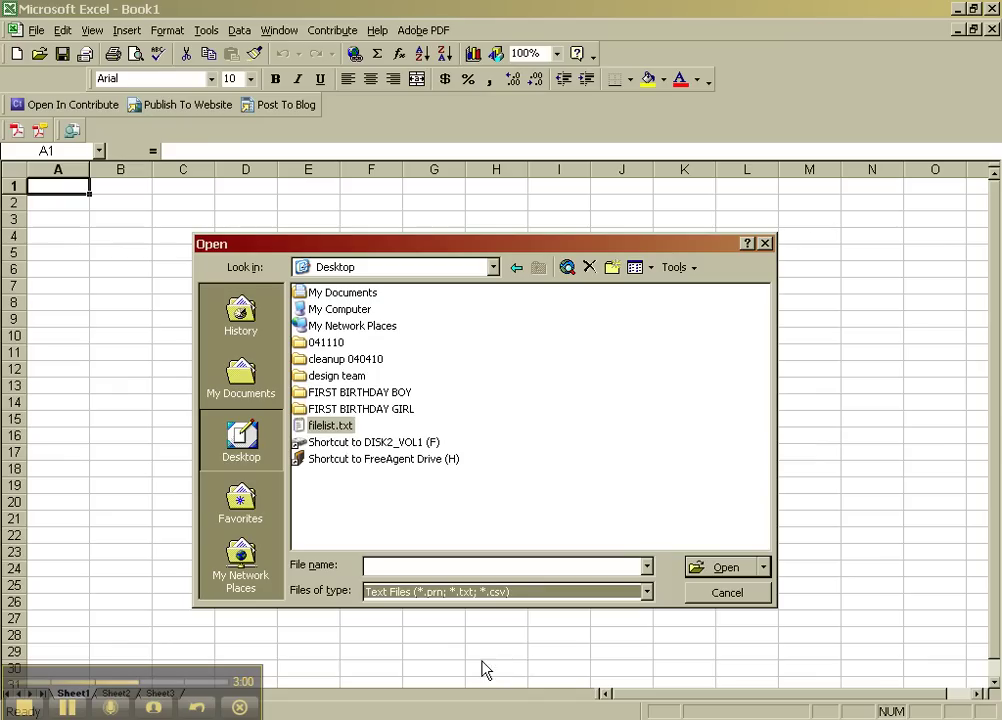
pyautogui.doubleClick(330, 425)
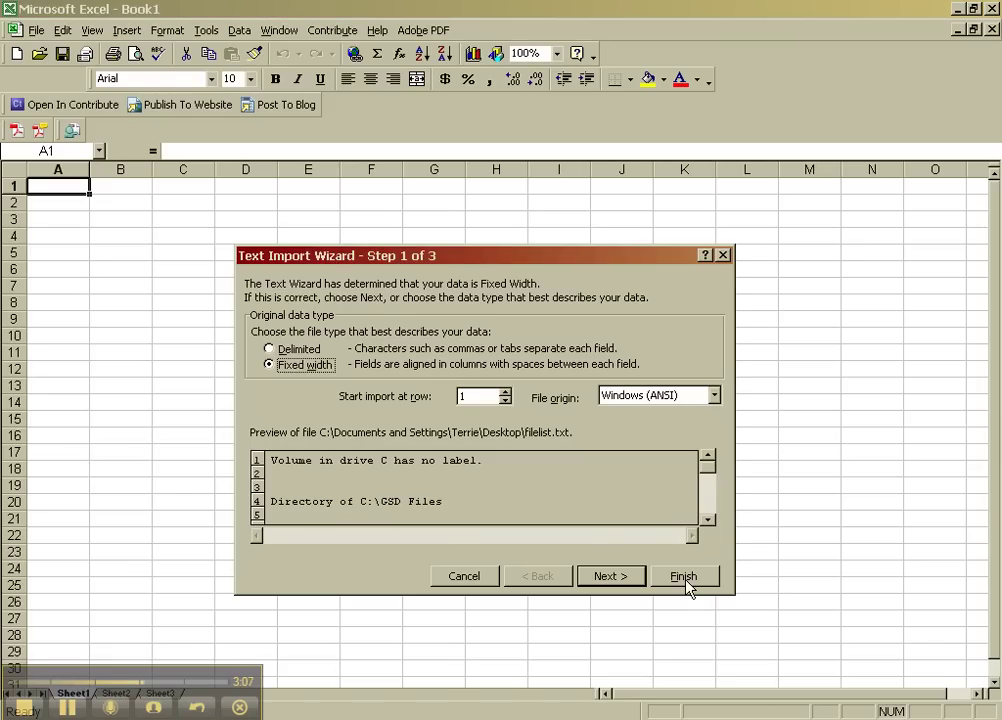
pyautogui.click(684, 578)
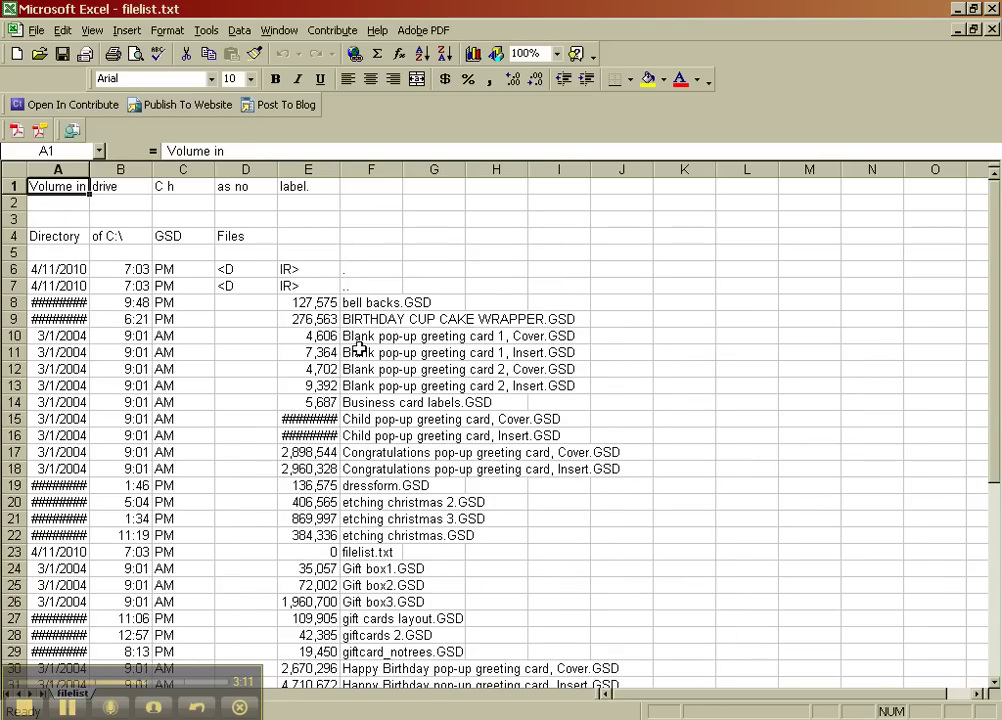
# Widen column A so the dates show fully, and delete columns B through E.
pyautogui.moveTo(90, 170); pyautogui.dragTo(172, 170)
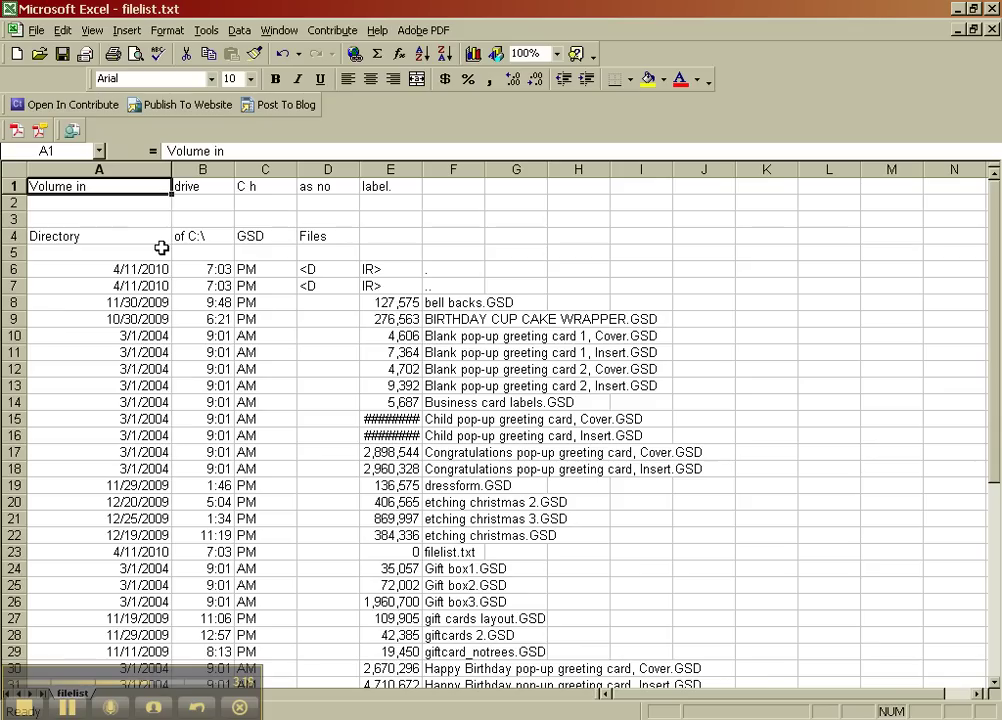
pyautogui.click(204, 170)
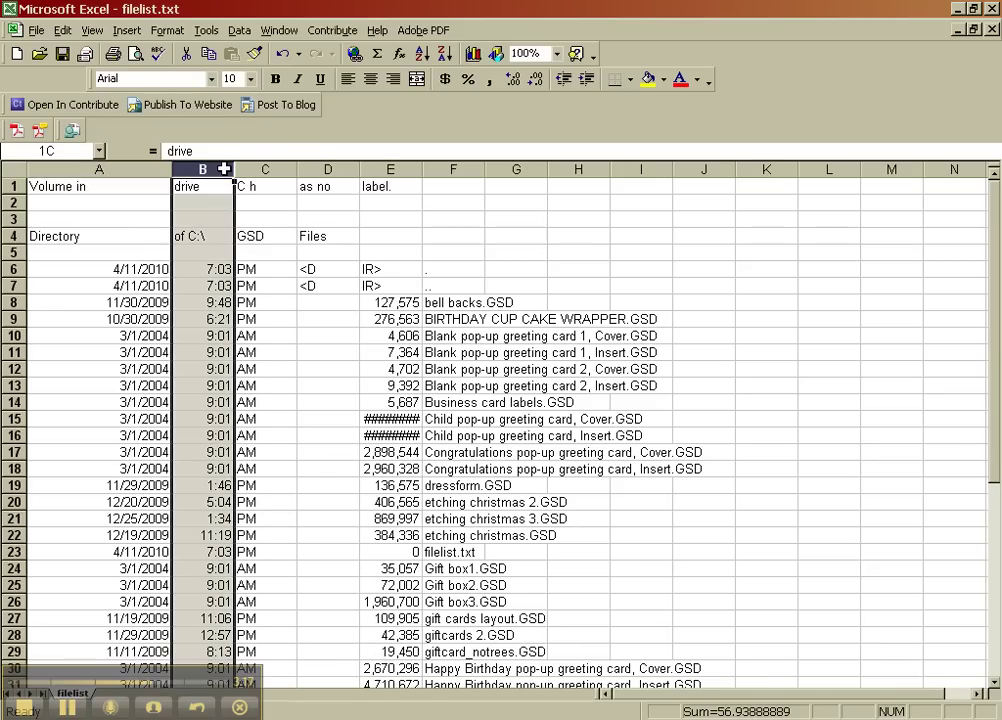
pyautogui.moveTo(224, 169); pyautogui.dragTo(383, 168)
pyautogui.rightClick(383, 170)
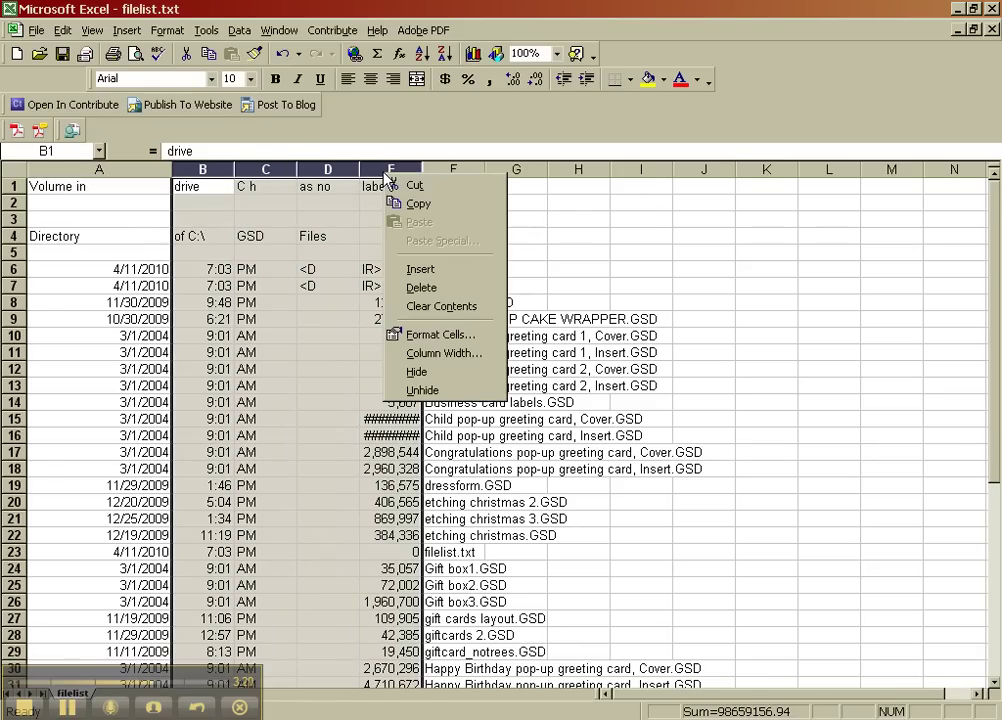
pyautogui.click(418, 289)
# Delete the seven header rows above the list and the two byte-count rows below it.
pyautogui.click(123, 169)
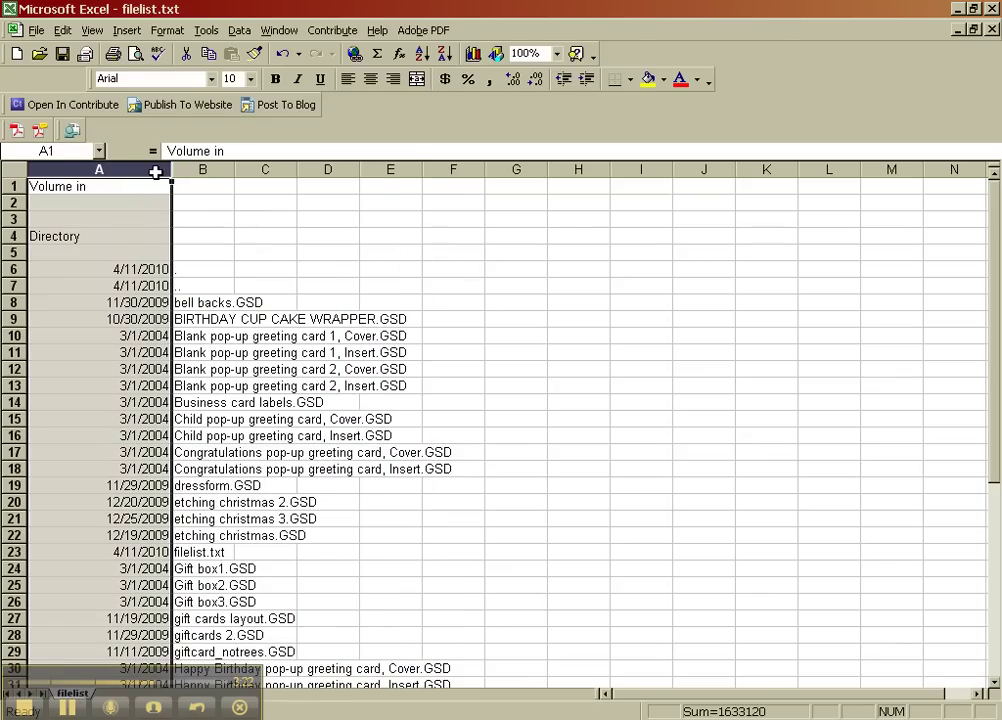
pyautogui.moveTo(8, 183); pyautogui.dragTo(8, 287)
pyautogui.rightClick(77, 234)
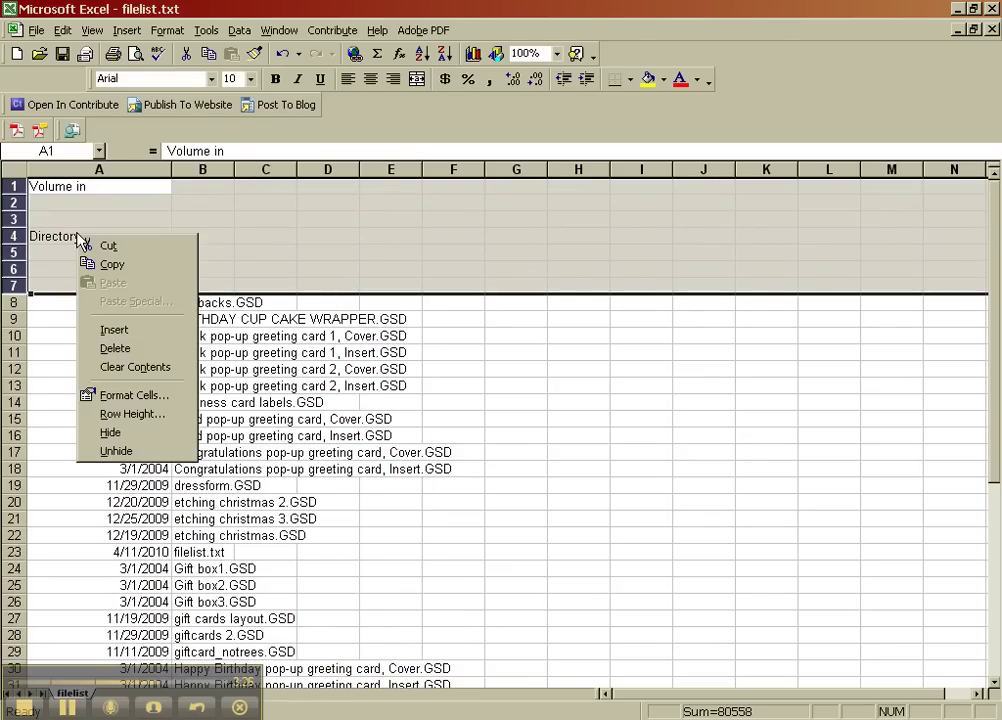
pyautogui.click(122, 349)
pyautogui.scroll(-6, 117, 268)
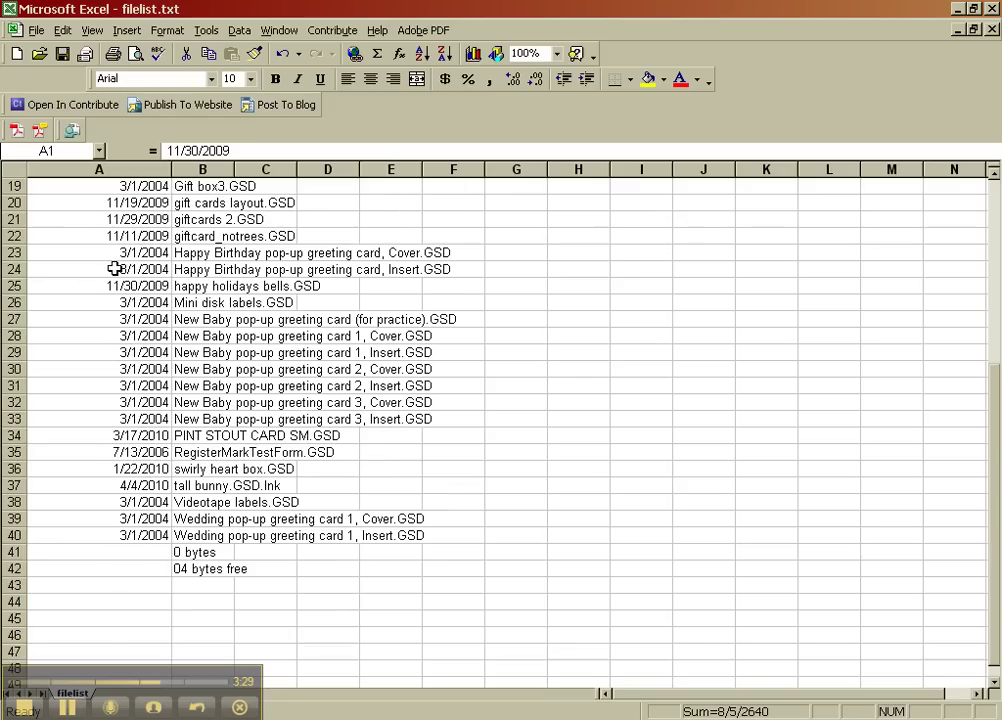
pyautogui.moveTo(15, 552); pyautogui.dragTo(15, 567)
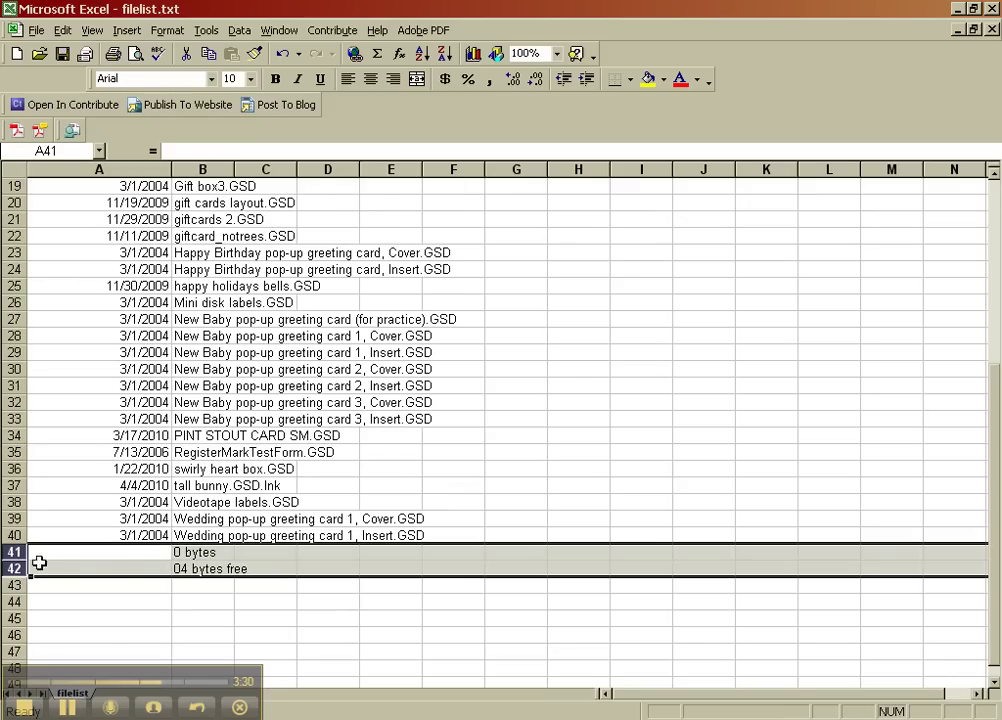
pyautogui.rightClick(38, 565)
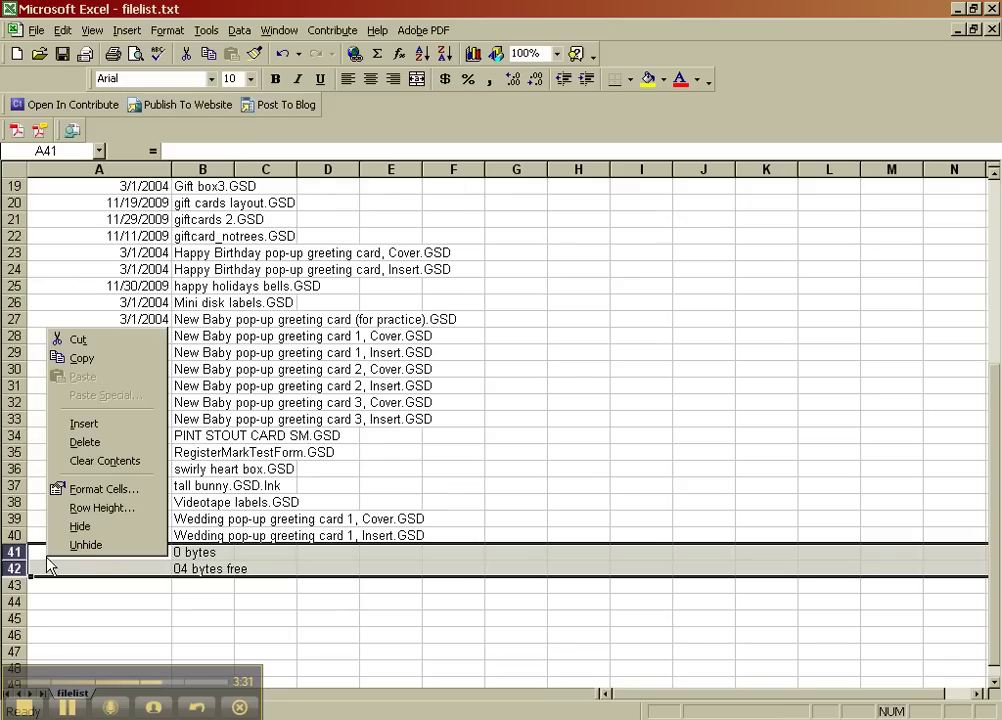
pyautogui.click(86, 444)
pyautogui.scroll(6, 339, 389)
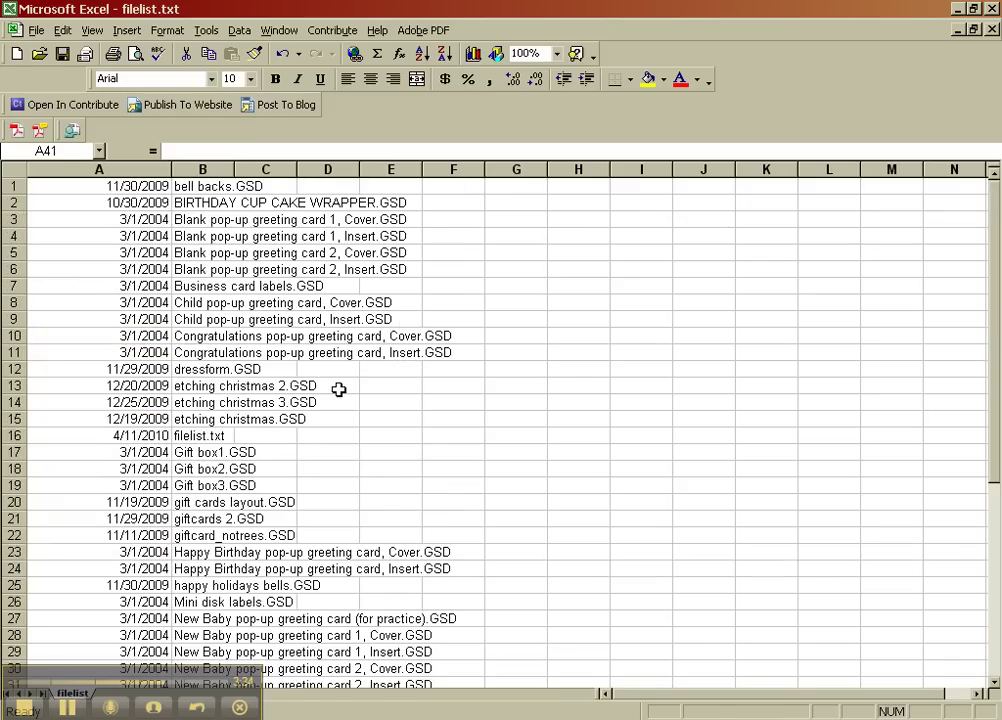
pyautogui.scroll(-1, 339, 389)
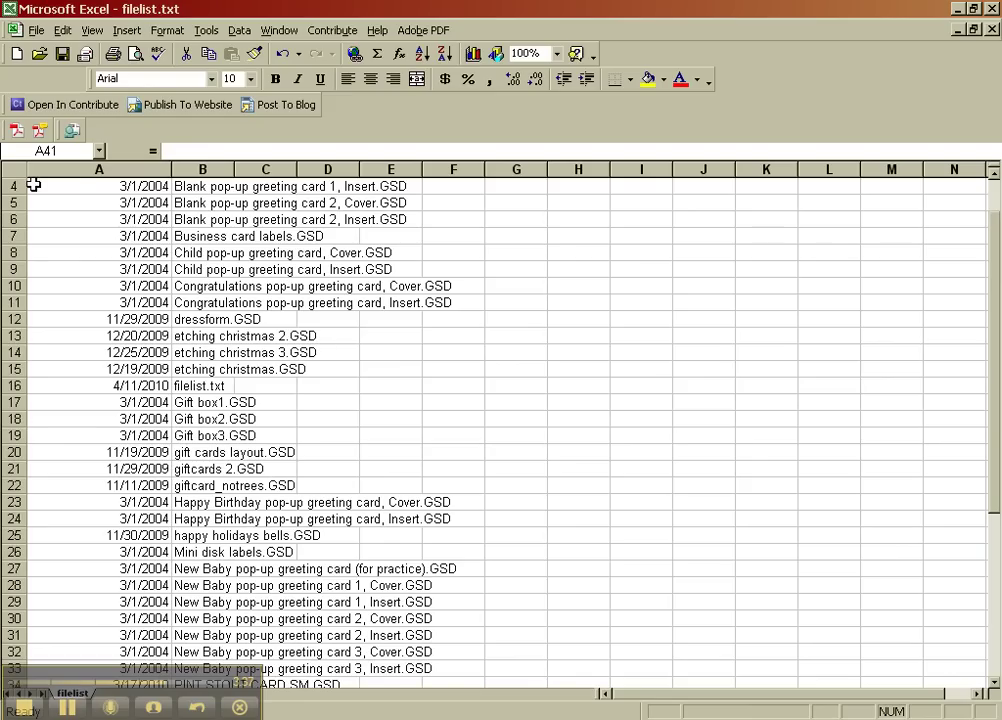
pyautogui.scroll(1, 787, 213)
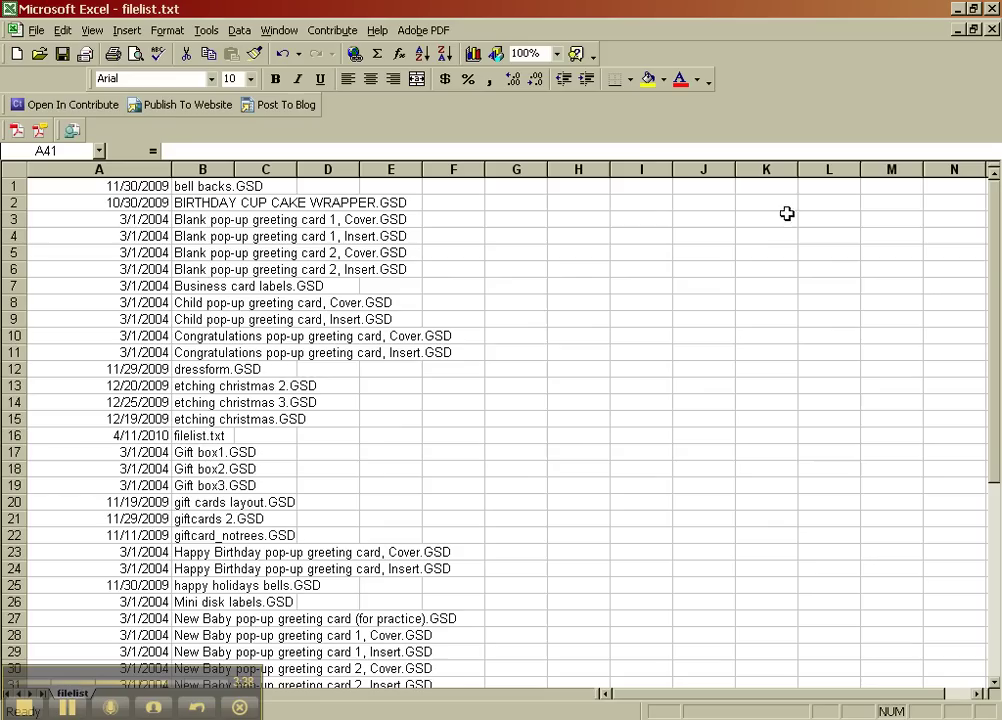
pyautogui.rightClick(15, 186)
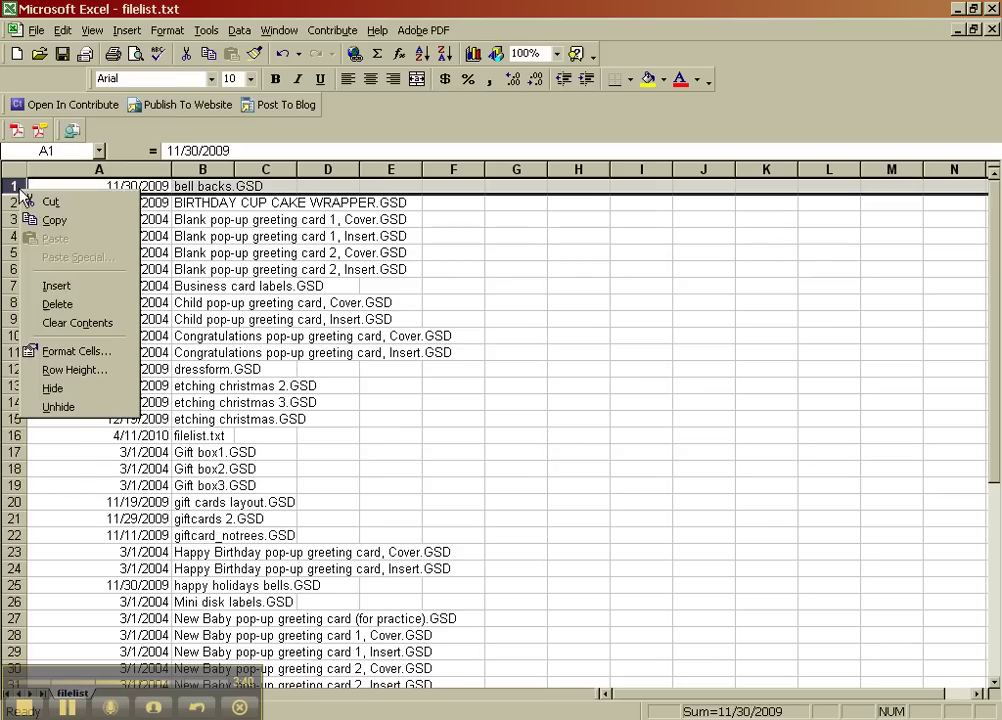
# Insert a header row with 'Date' in A1 and 'Name' in B1.
pyautogui.click(58, 286)
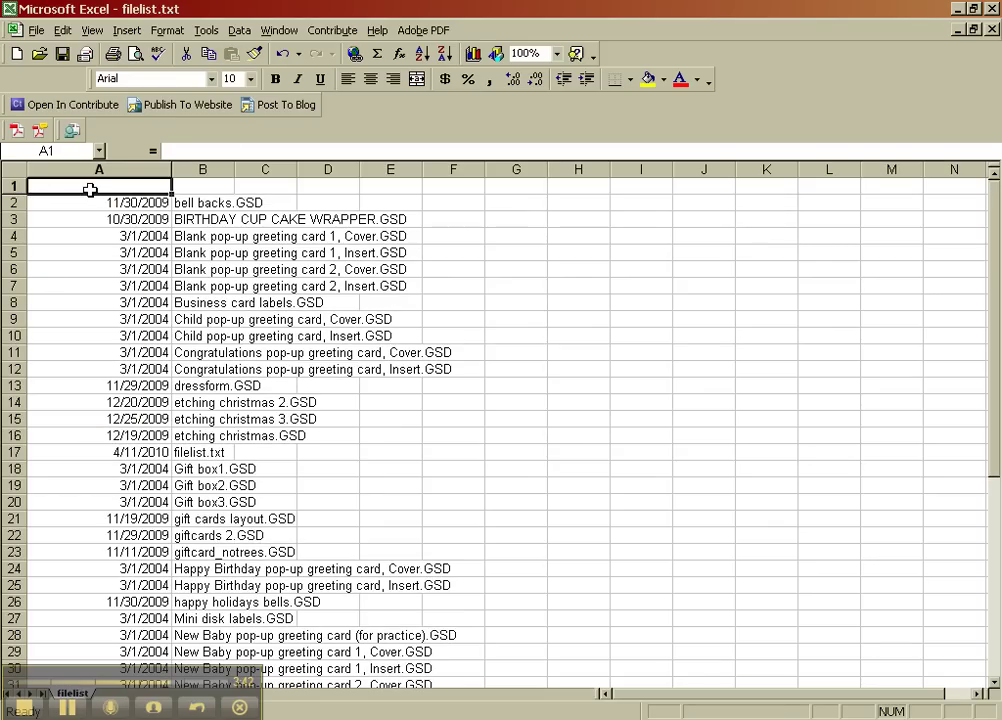
pyautogui.write('Date')
pyautogui.press('Tab')
pyautogui.write('N')
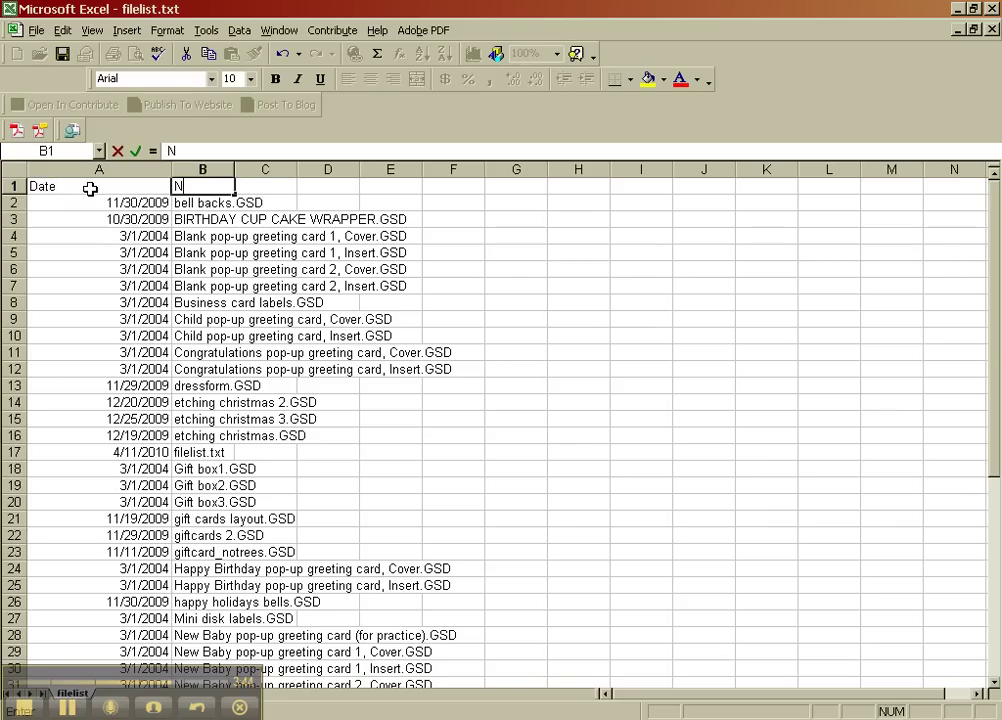
pyautogui.write('ame')
pyautogui.click(376, 369)
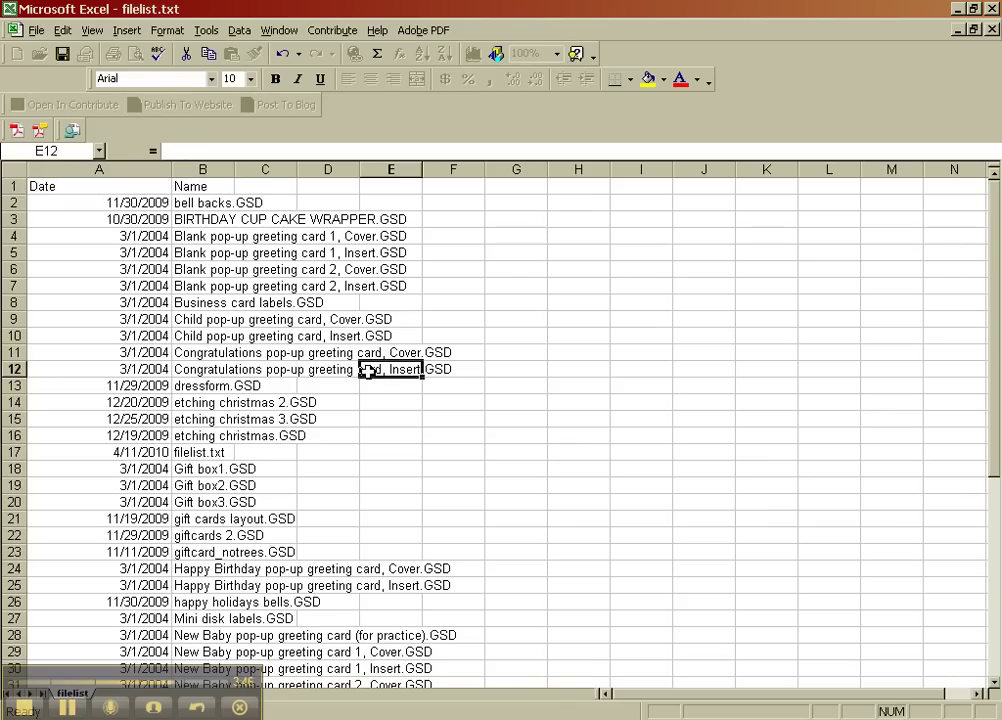
# Widen column B to fit the file names and narrow column A to fit the dates.
pyautogui.click(208, 169)
pyautogui.moveTo(234, 169); pyautogui.dragTo(483, 178)
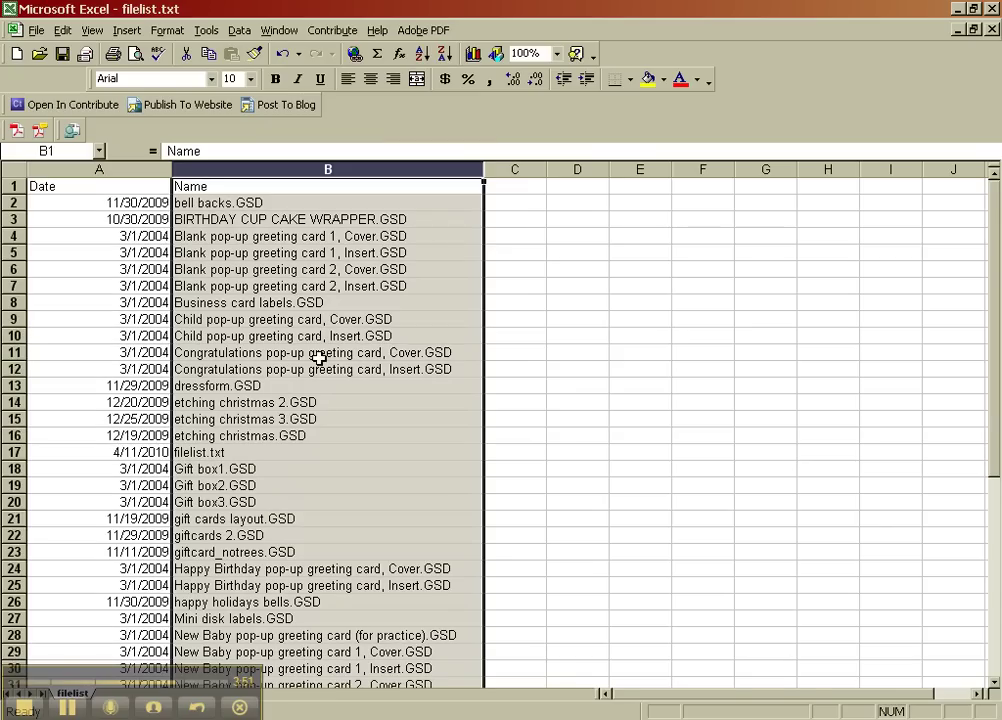
pyautogui.moveTo(173, 169); pyautogui.dragTo(101, 169)
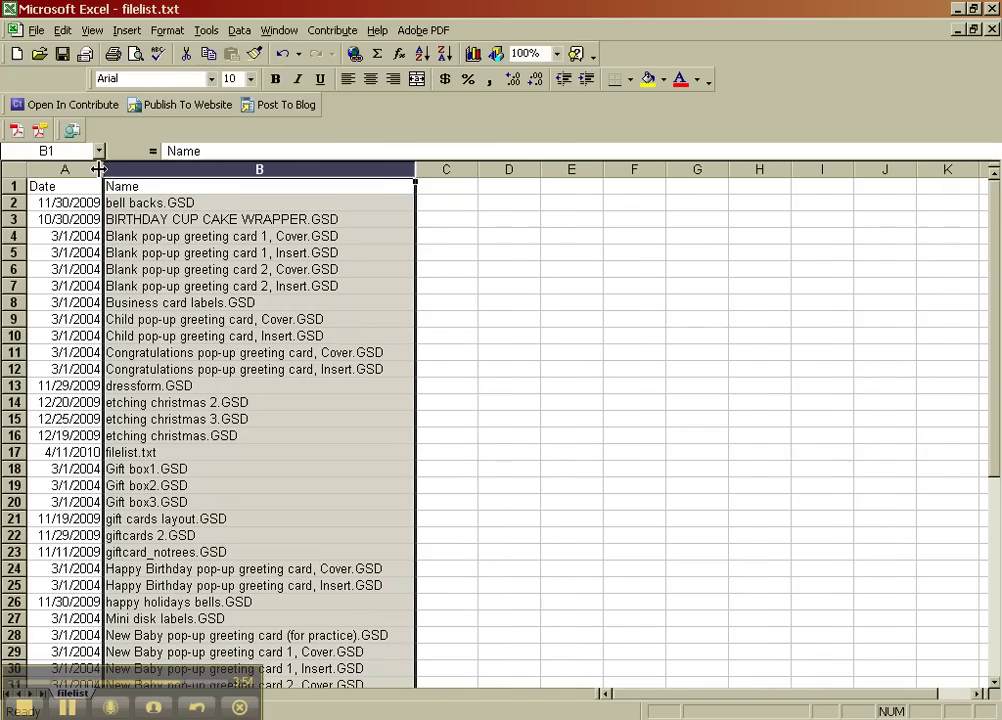
pyautogui.click(300, 270)
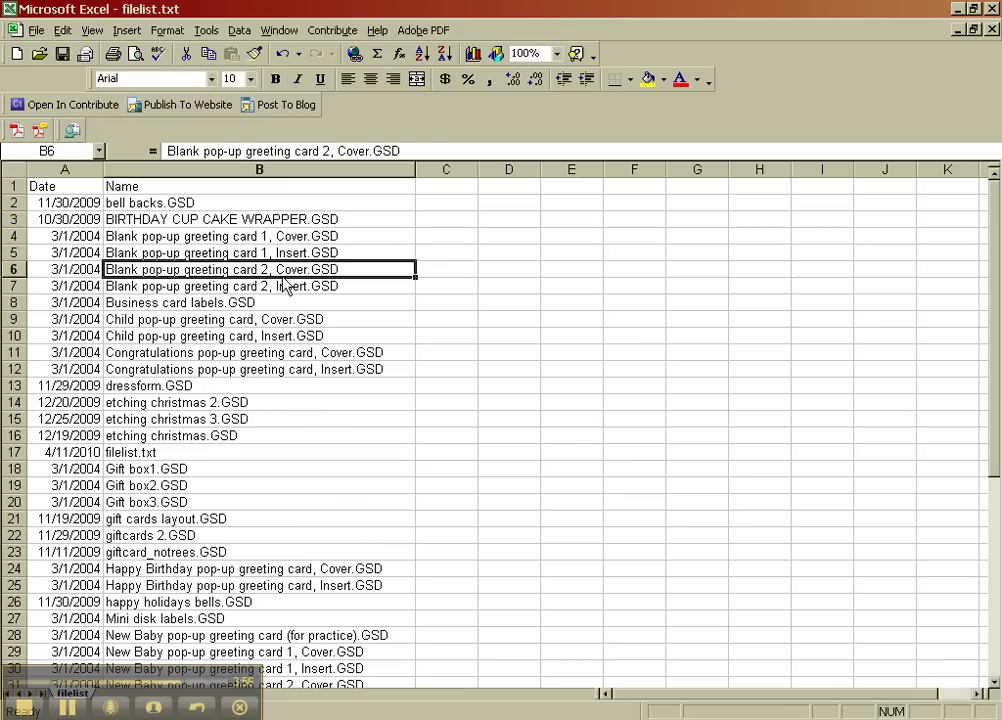
# Print the sheet to the Adobe PDF printer, saving it as filelist.pdf on the Desktop.
pyautogui.click(35, 30)
pyautogui.click(80, 201)
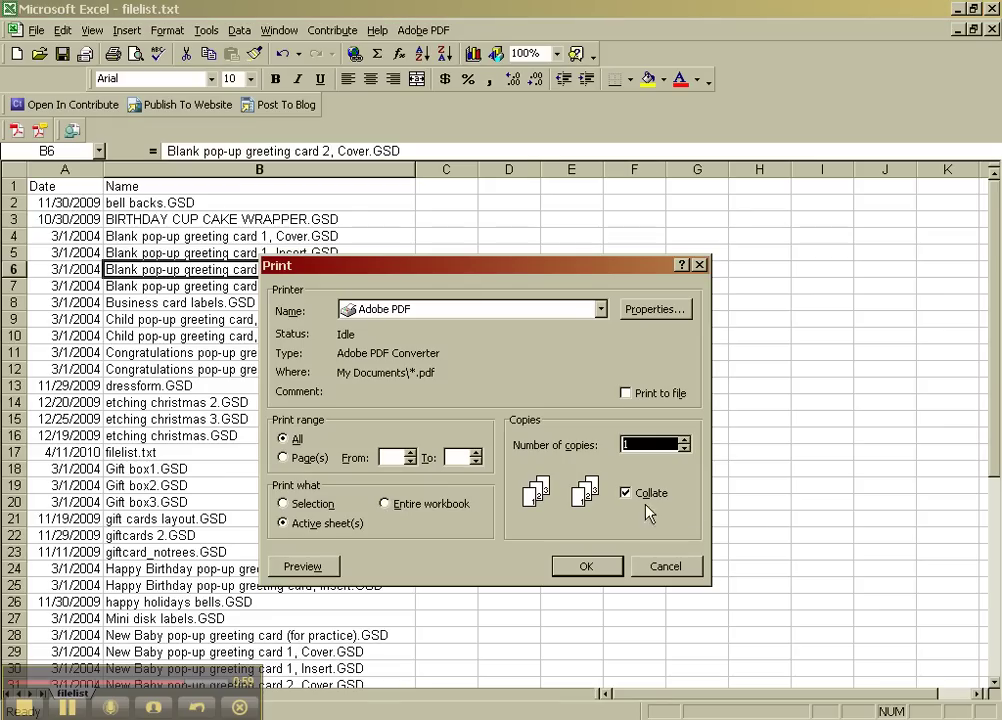
pyautogui.click(588, 567)
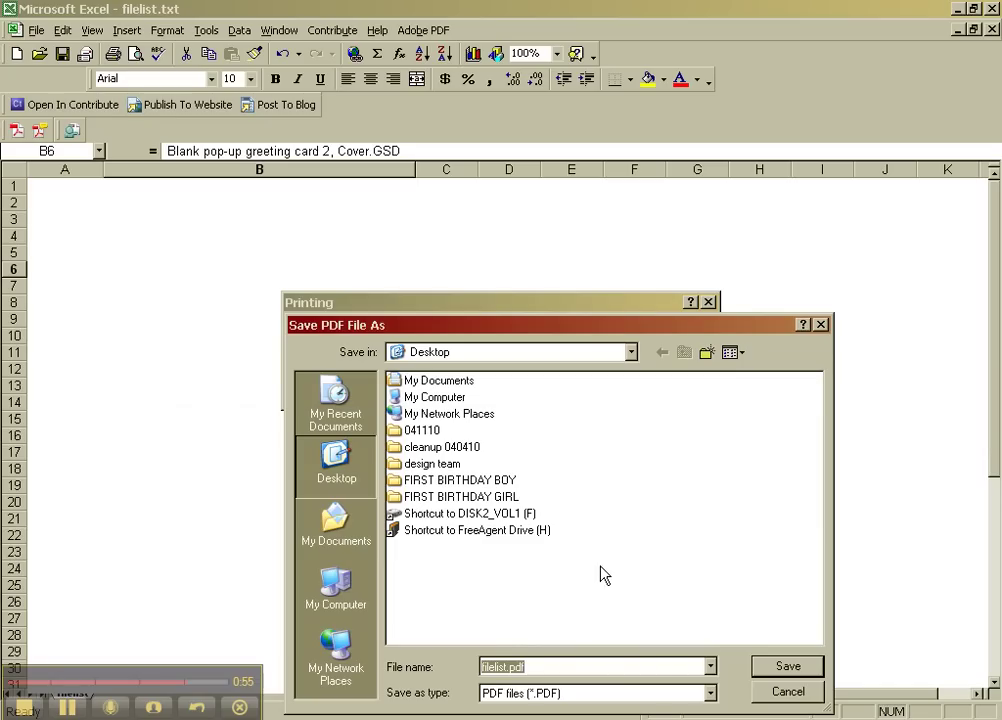
pyautogui.click(776, 673)
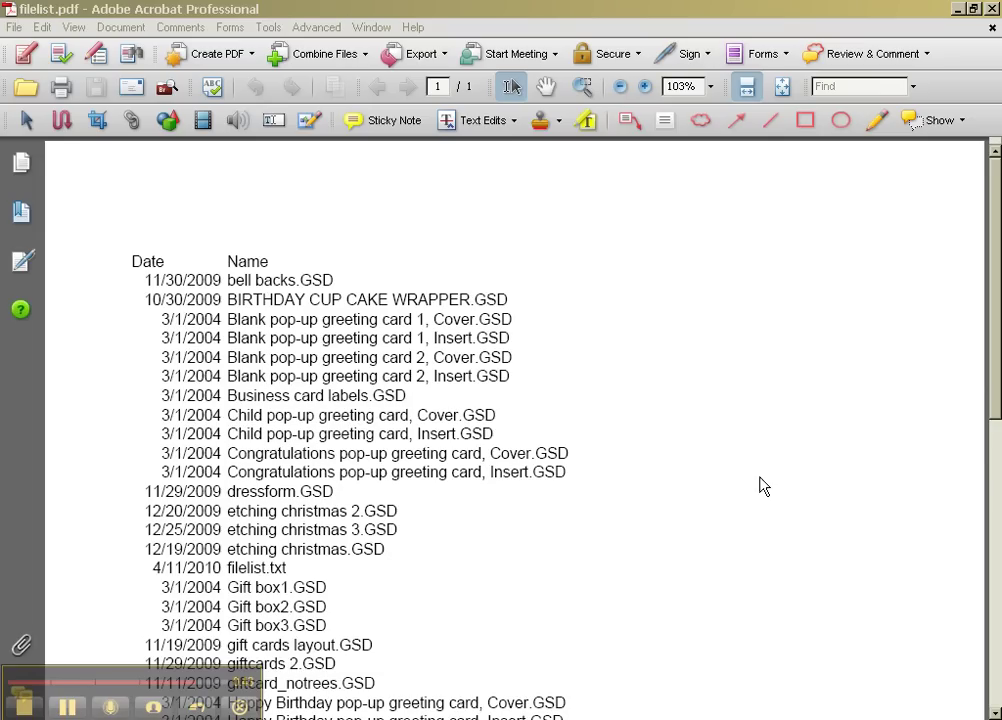
pyautogui.scroll(-4, 548, 462)
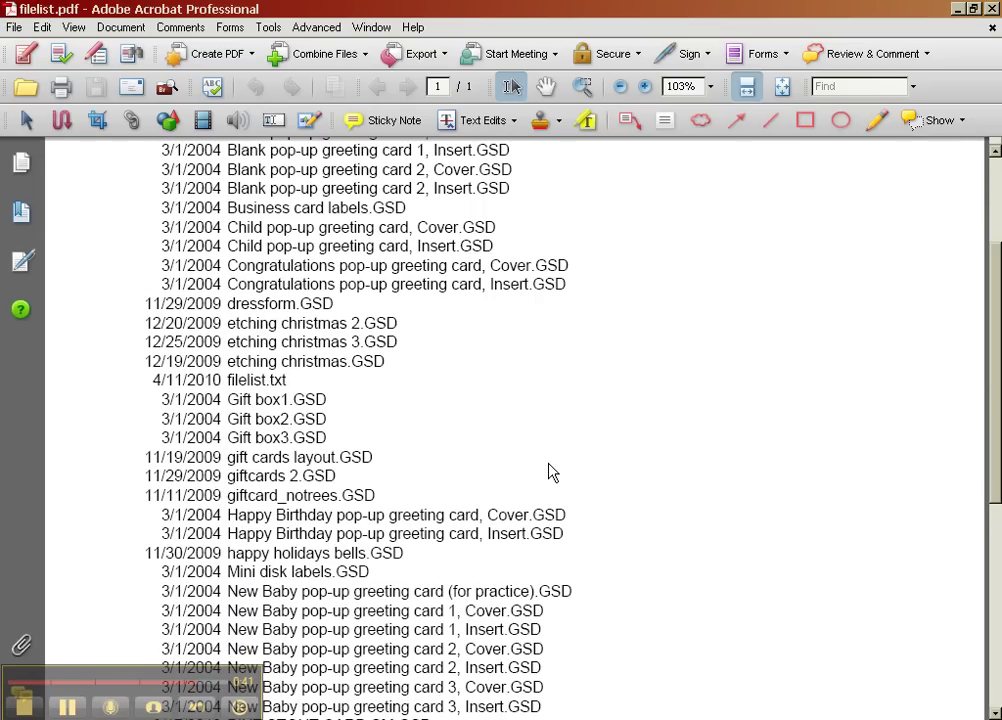
pyautogui.scroll(-6, 548, 472)
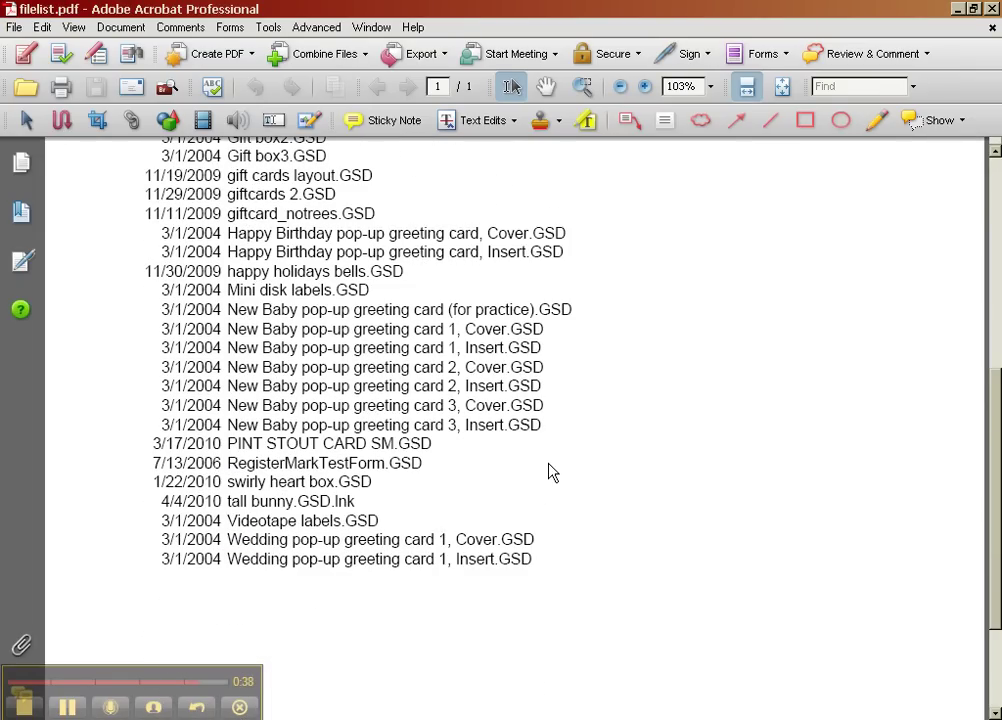
pyautogui.scroll(10, 548, 472)
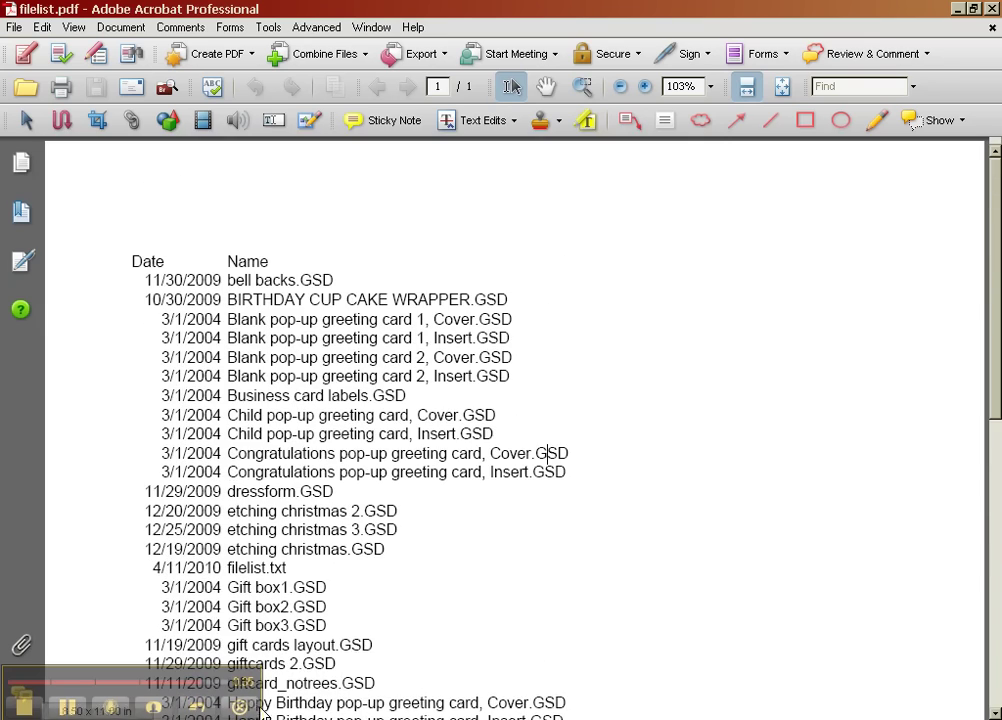
# Switch back to the 'How to print folder contents.doc' instructions in Word.
pyautogui.hotkey('alt', 'Tab')
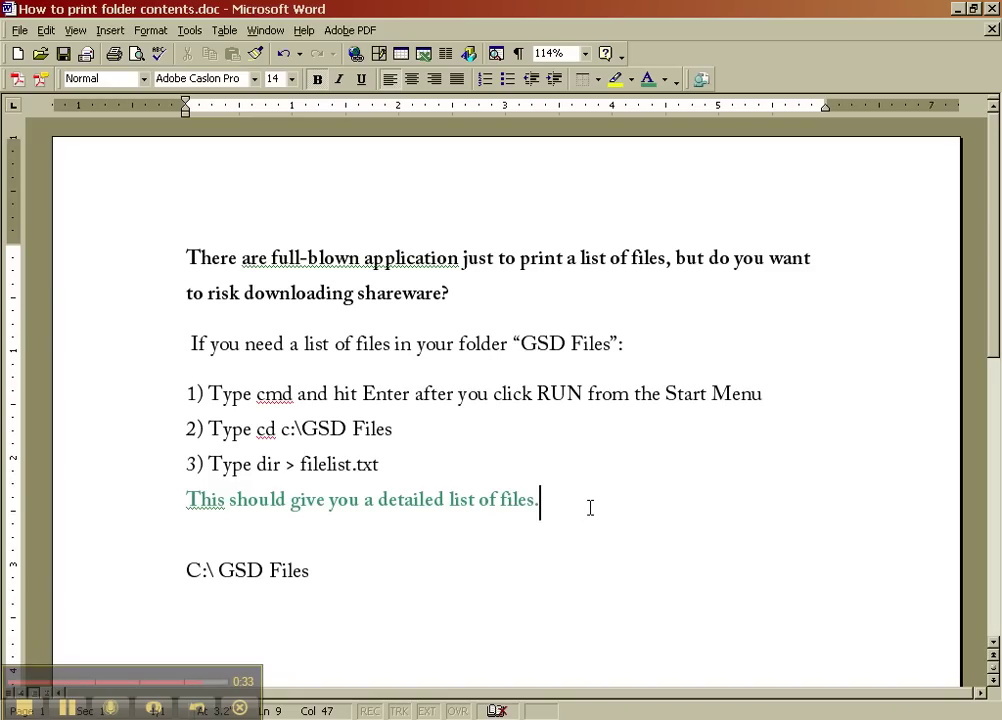